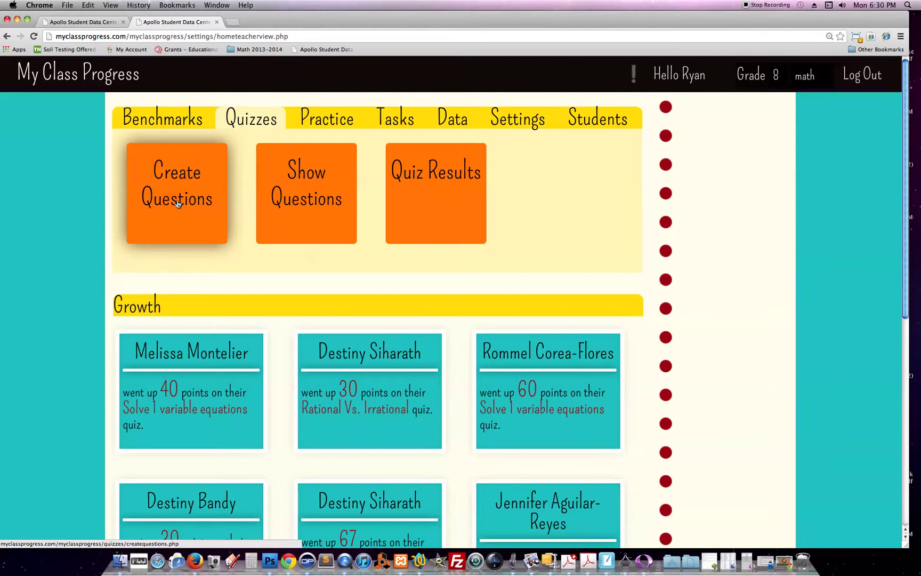
# Step: Open the Assign Work page and assign the Rate Problems 0.5 task to the second student's first slot
pyautogui.click(398, 127)
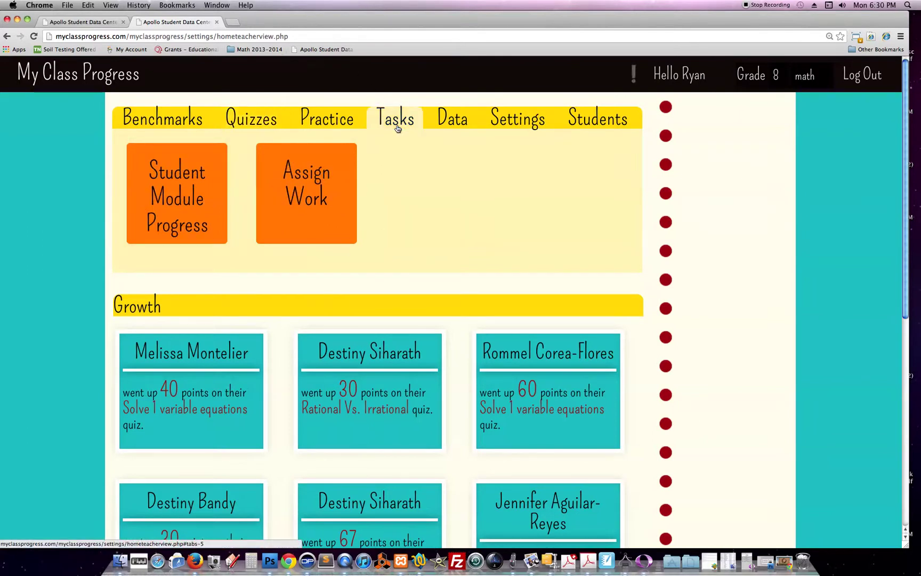
pyautogui.click(309, 195)
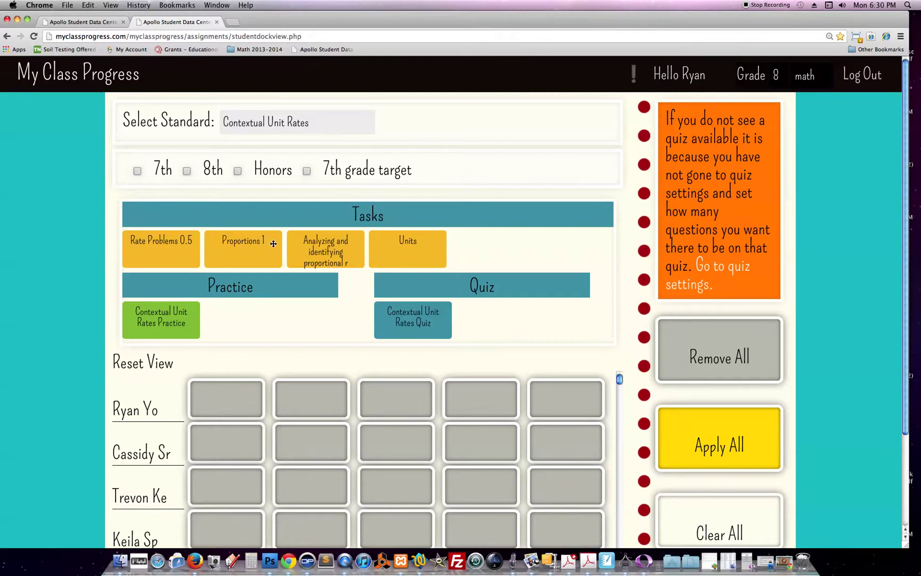
pyautogui.moveTo(177, 249); pyautogui.dragTo(236, 442)
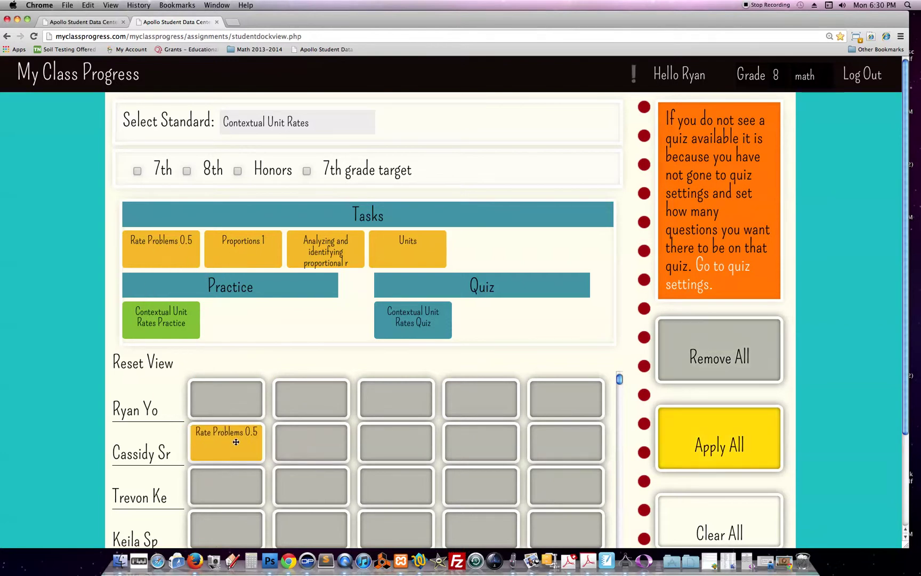
# Step: Select the Comparing Real Numbers standard and assign its quiz to the first student's first slot
pyautogui.click(283, 128)
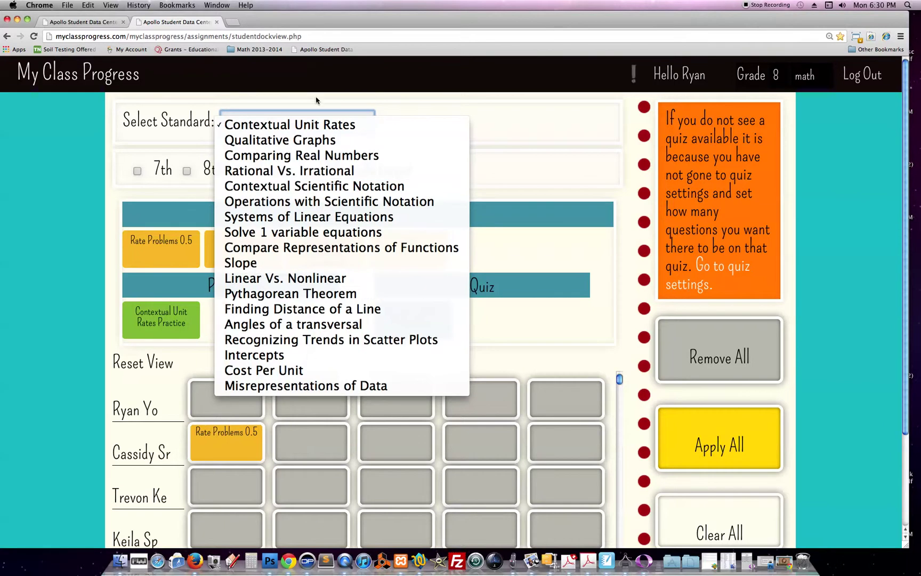
pyautogui.click(321, 155)
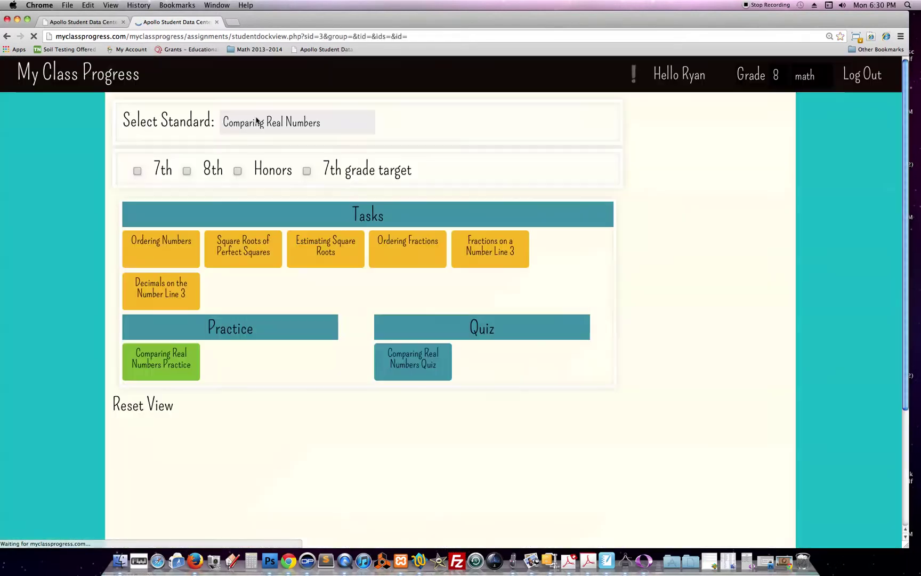
pyautogui.moveTo(384, 358); pyautogui.dragTo(235, 417)
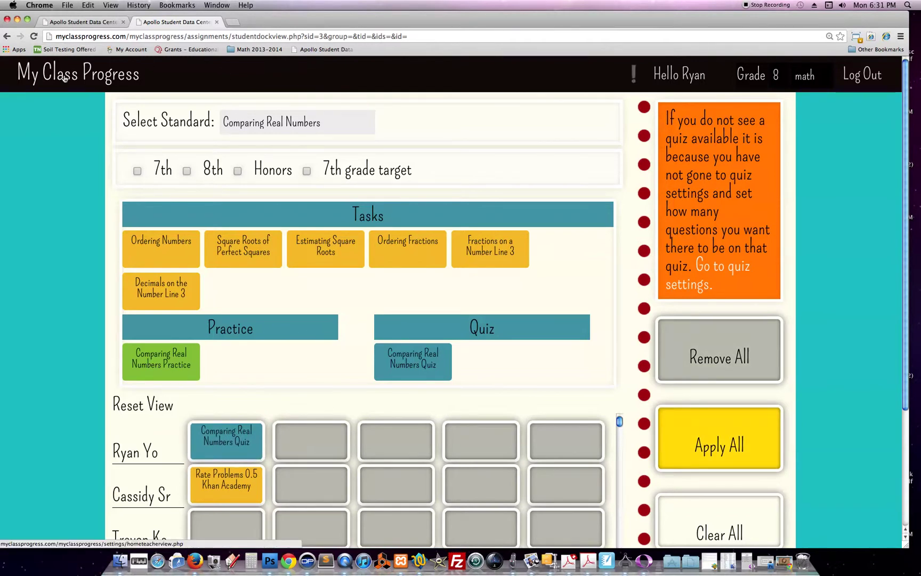
# Step: Open the student dashboard and start the assigned Comparing Real Numbers quiz
pyautogui.click(697, 78)
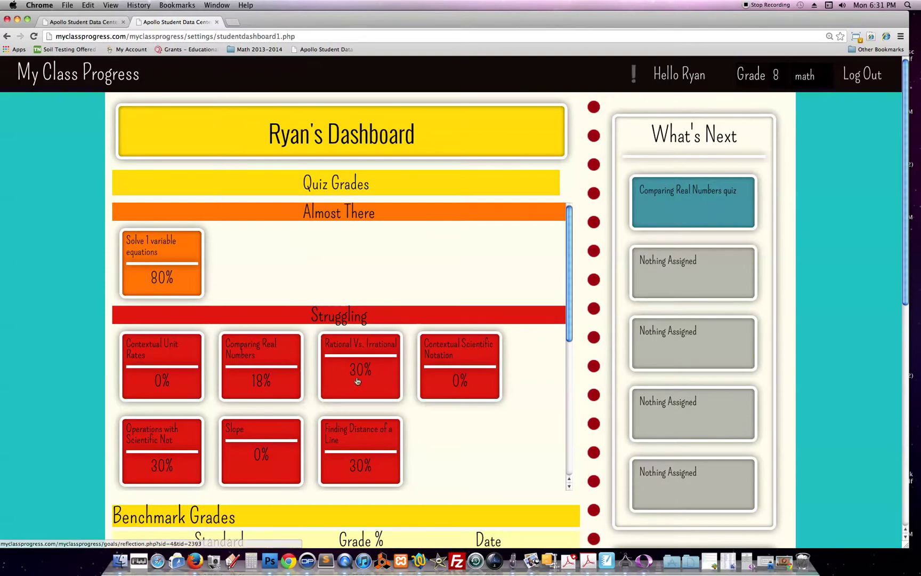
pyautogui.click(700, 202)
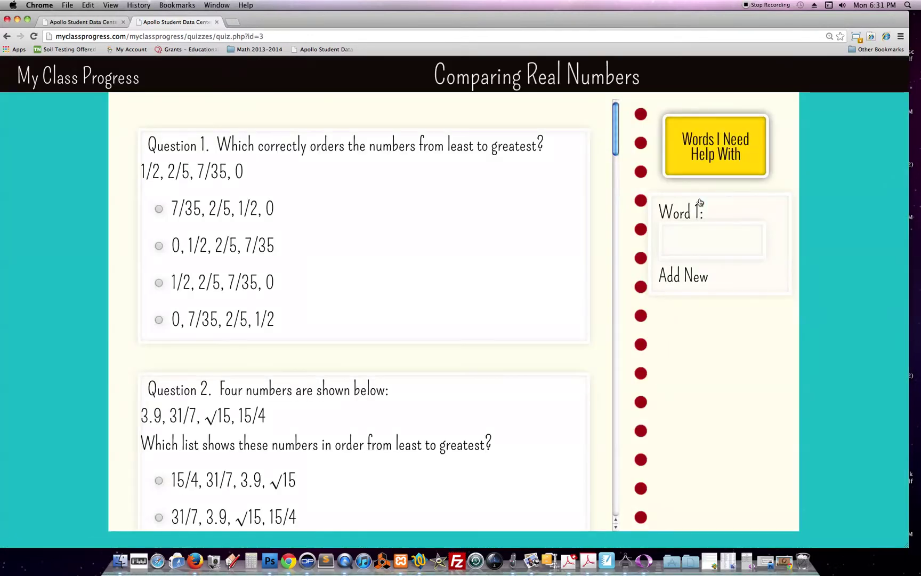
# Step: Answer Question 1 with 7/35, 2/5, 1/2, 0; Question 2 with 31/7, 3.9, √15, 15/4; Question 3 with √8.5; and Question 4 with √20
pyautogui.click(160, 208)
pyautogui.scroll(-3, 140, 356)
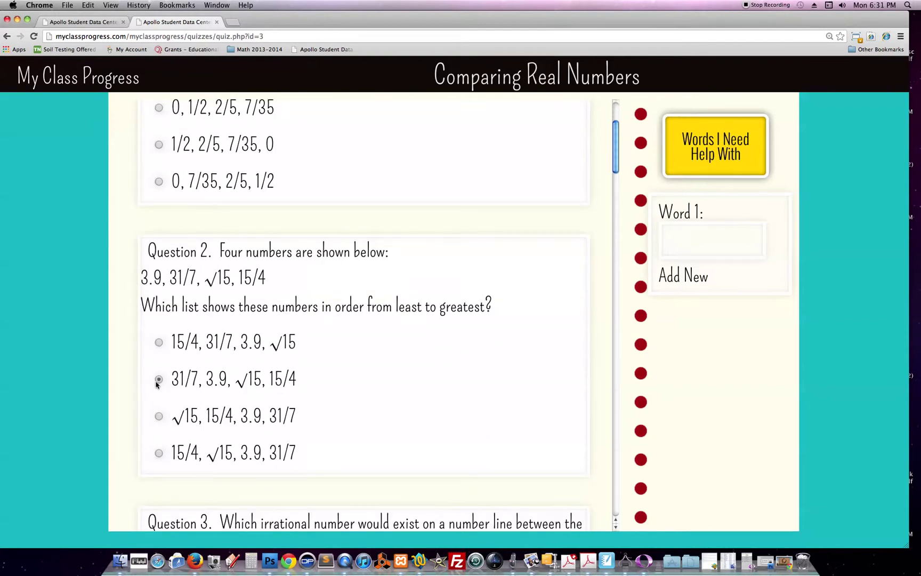
pyautogui.click(159, 379)
pyautogui.scroll(-4, 159, 381)
pyautogui.click(158, 389)
pyautogui.scroll(-5, 161, 424)
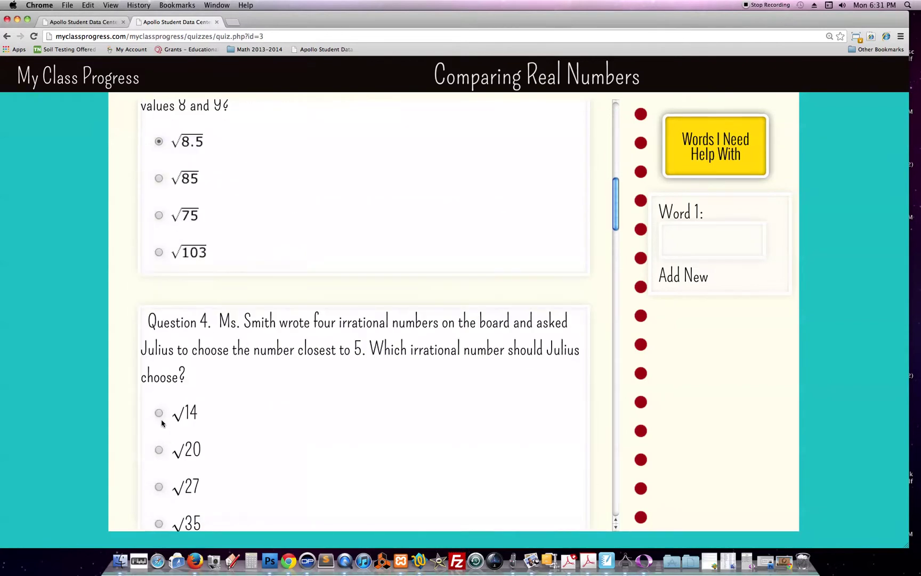
pyautogui.click(159, 450)
# Step: Copy the word "irrational" from Question 4 into Word 1 of the words needing help
pyautogui.doubleClick(439, 351)
pyautogui.press('super+c')
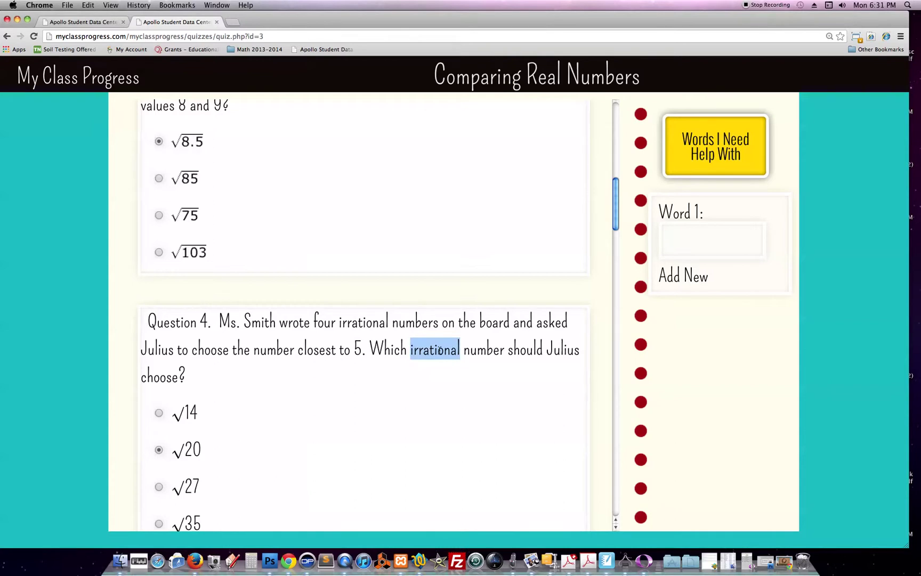
pyautogui.click(689, 236)
pyautogui.press('super+v')
pyautogui.click(698, 324)
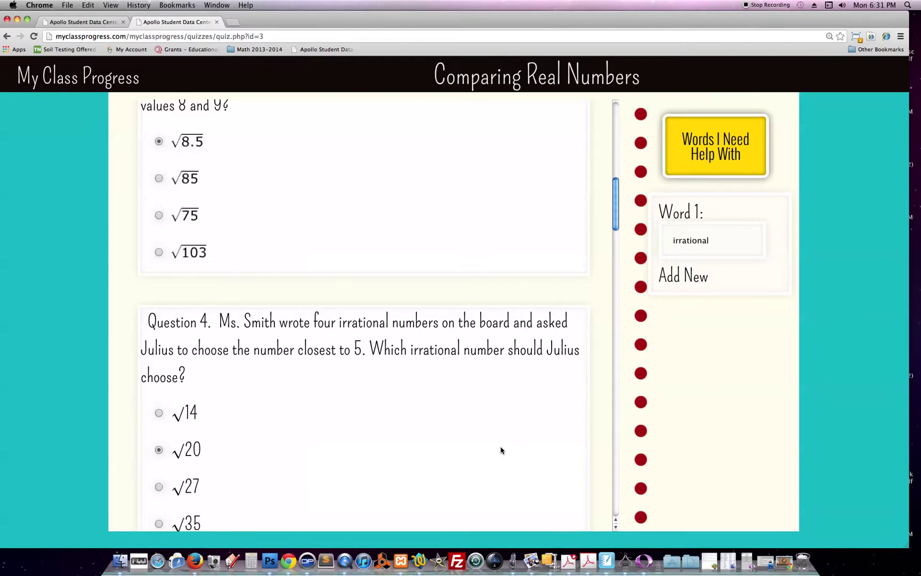
# Step: Add three more blank word entries to the list of words needing help
pyautogui.click(673, 281)
pyautogui.click(682, 344)
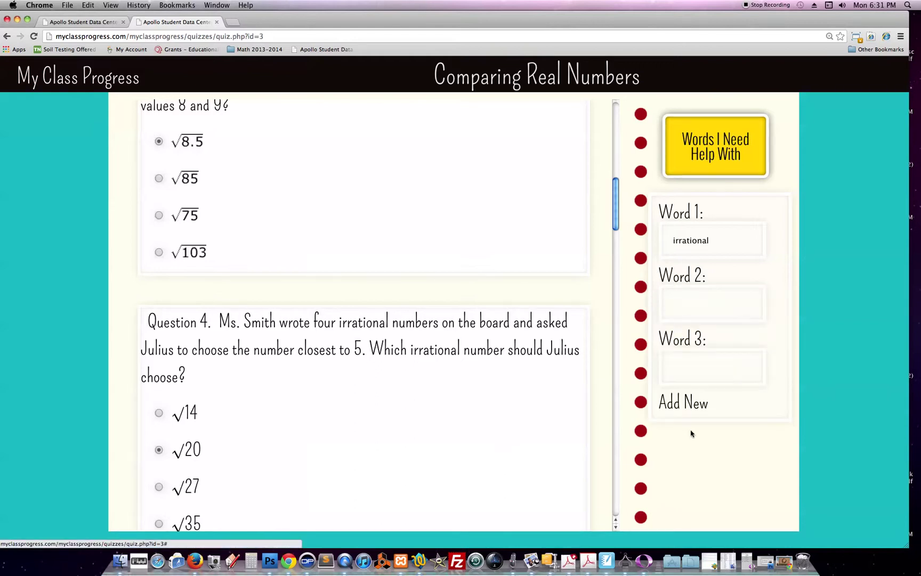
pyautogui.click(688, 406)
# Step: Submit the Comparing Real Numbers quiz with the remaining questions unanswered
pyautogui.scroll(-15, 189, 414)
pyautogui.scroll(-5, 190, 414)
pyautogui.click(165, 478)
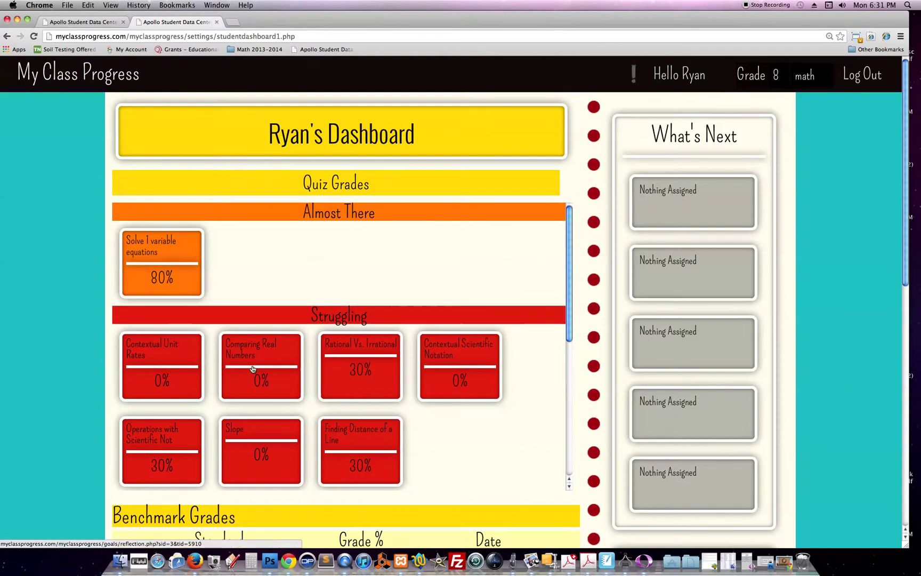
# Step: Look up "irrational" from the Vocab to Learn list, follow its definition link to "reason", and close the dictionary window
pyautogui.scroll(-5, 514, 269)
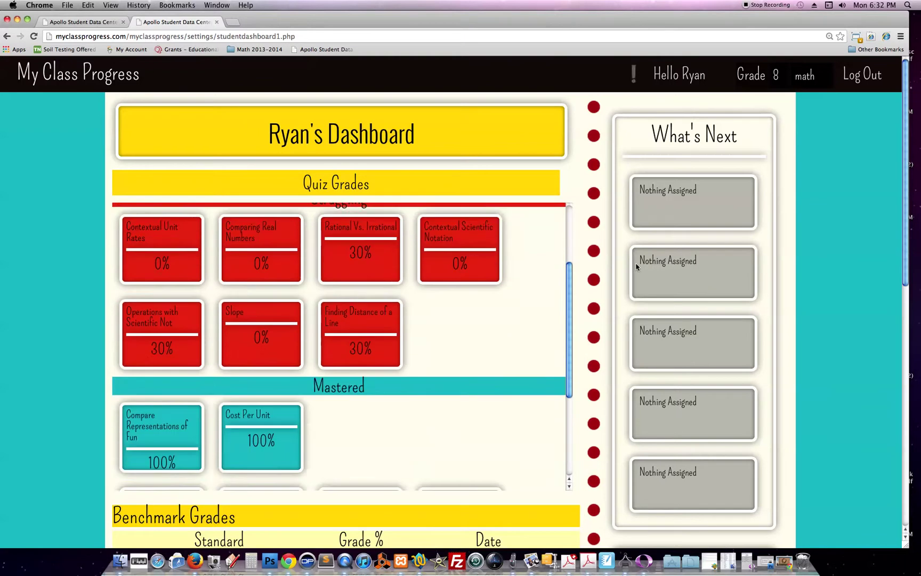
pyautogui.scroll(-5, 636, 267)
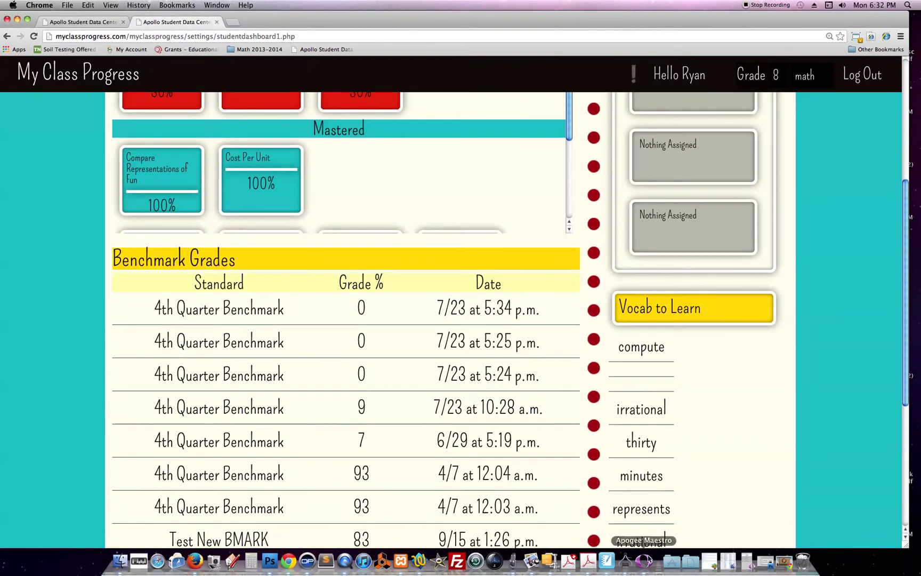
pyautogui.scroll(-3, 651, 429)
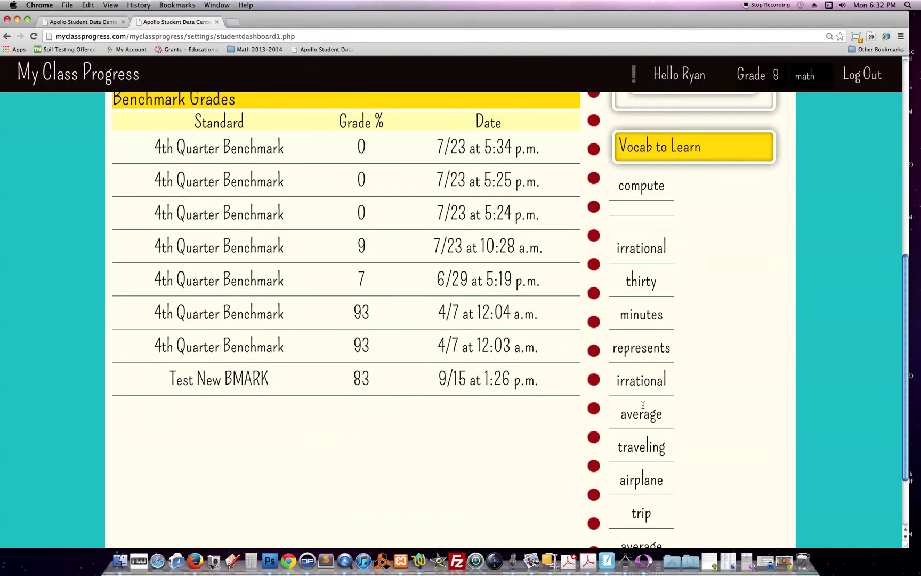
pyautogui.doubleClick(643, 249)
pyautogui.moveTo(223, 233); pyautogui.dragTo(554, 464)
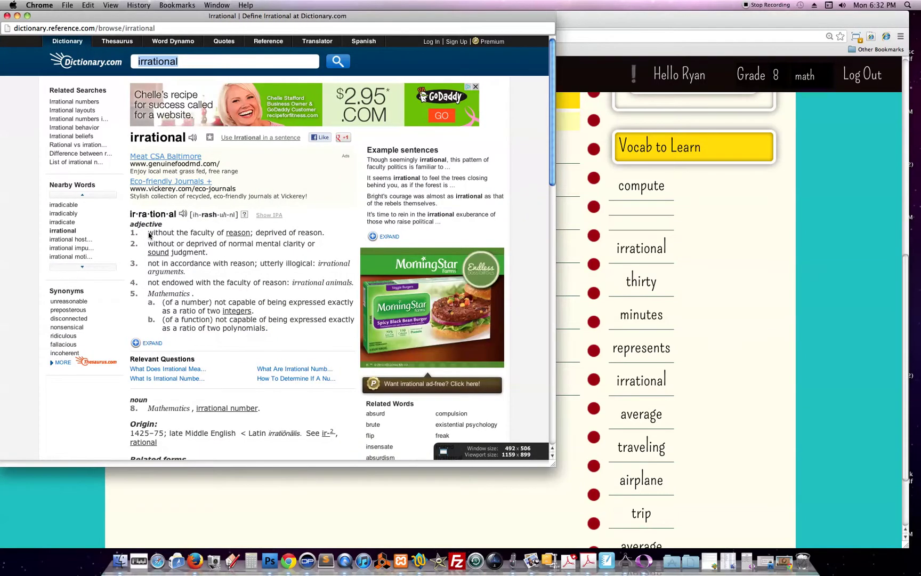
pyautogui.click(238, 232)
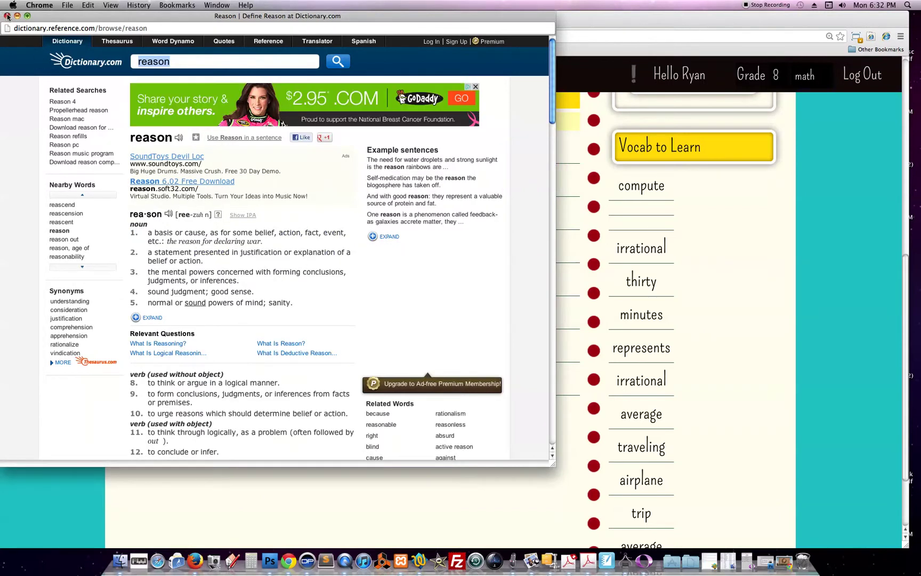
pyautogui.click(7, 16)
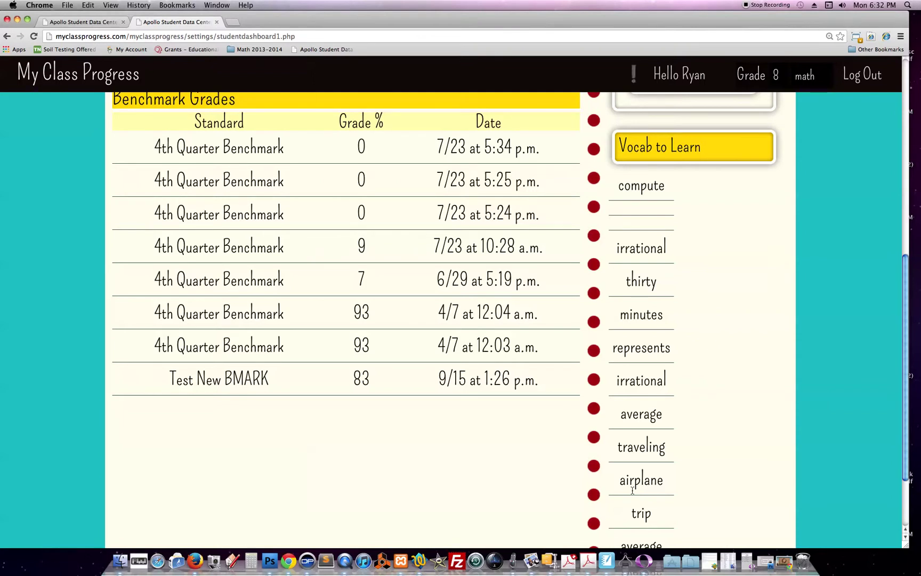
# Step: Review the dashboard's quiz grades in the Almost There, Struggling and Mastered groups, including the quizzes not taken
pyautogui.scroll(10, 540, 386)
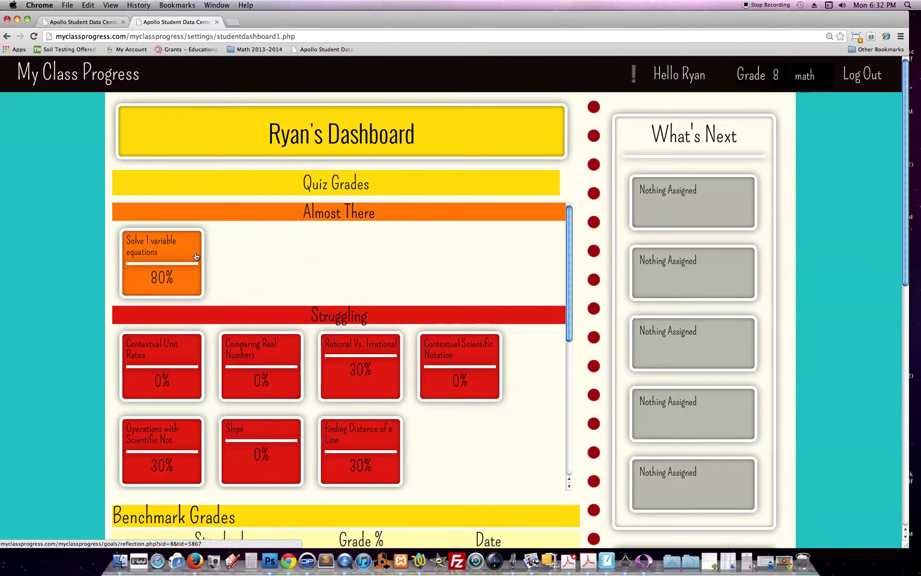
pyautogui.scroll(-2, 290, 323)
pyautogui.scroll(-2, 290, 323)
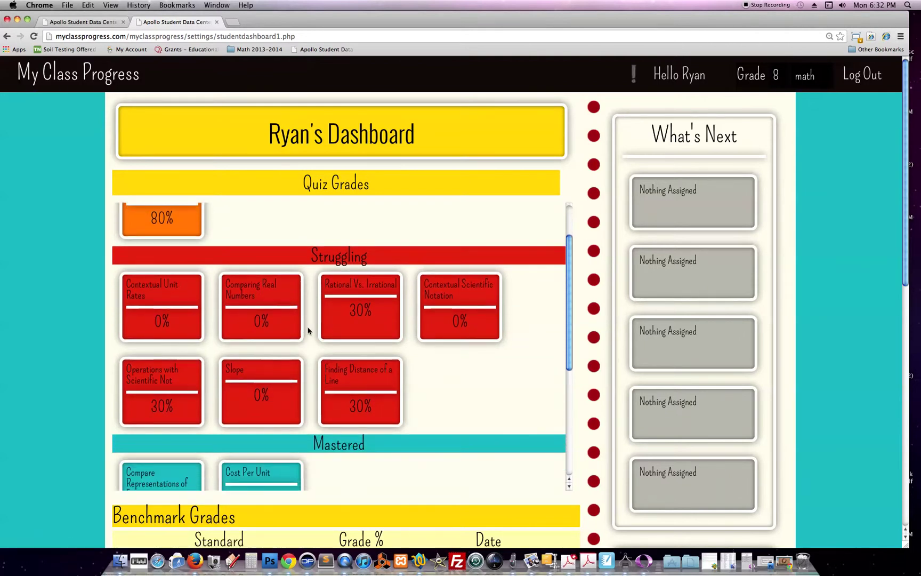
pyautogui.scroll(-4, 329, 354)
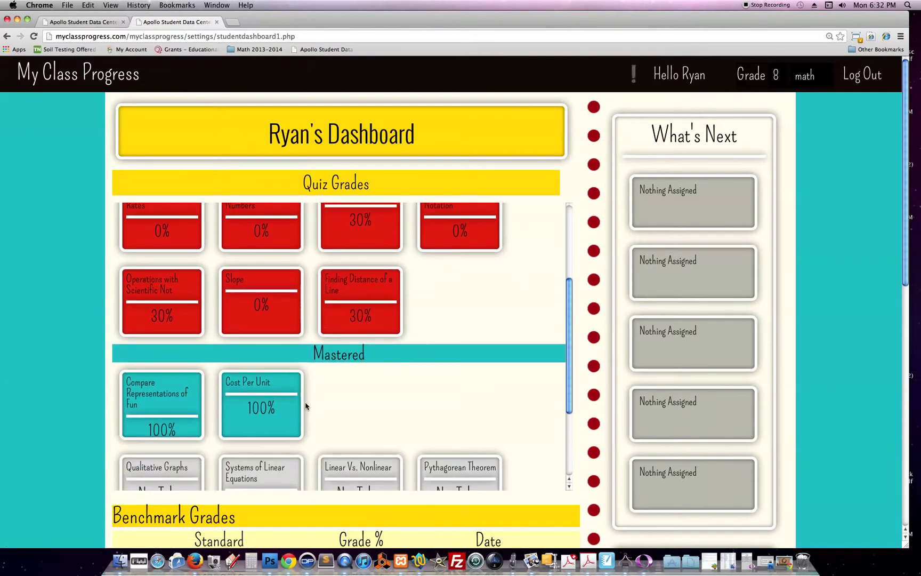
pyautogui.scroll(-7, 299, 401)
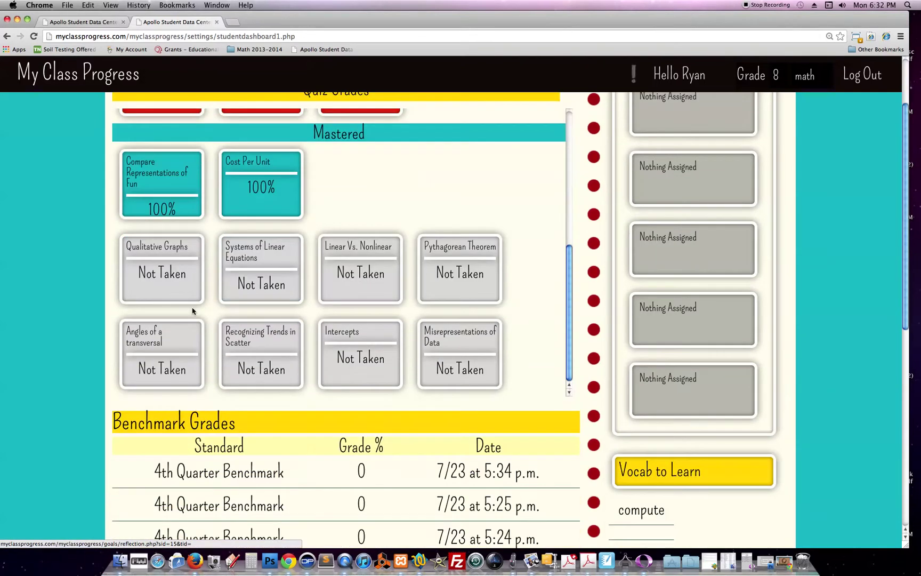
pyautogui.scroll(10, 360, 354)
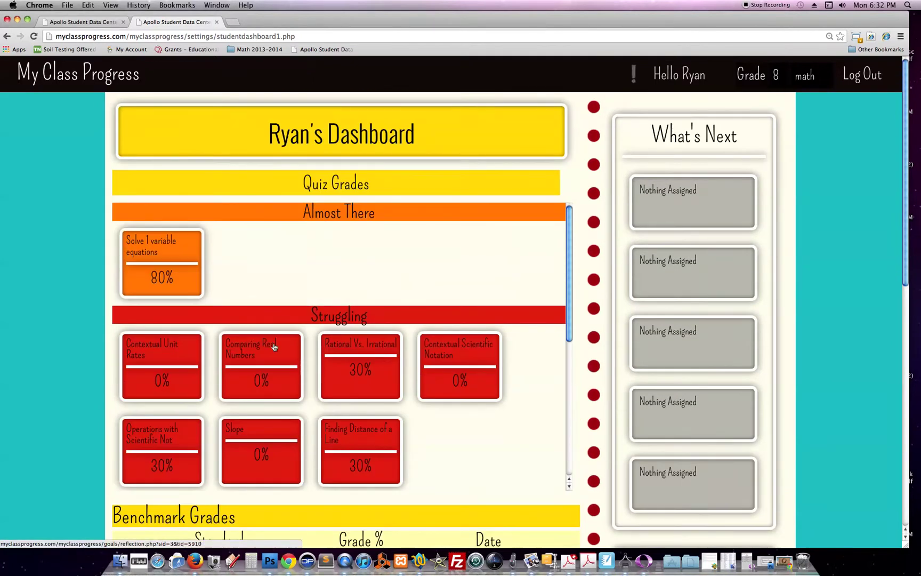
# Step: Open the Comparing Real Numbers reflection from the quiz grades and examine its scores by sub-skill
pyautogui.click(245, 348)
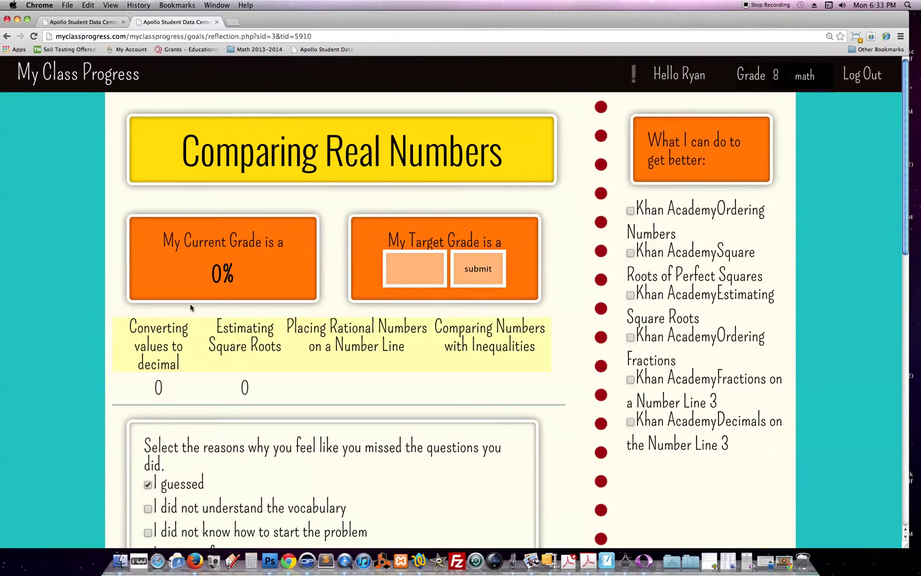
pyautogui.moveTo(130, 323); pyautogui.dragTo(185, 361)
pyautogui.moveTo(216, 322); pyautogui.dragTo(268, 349)
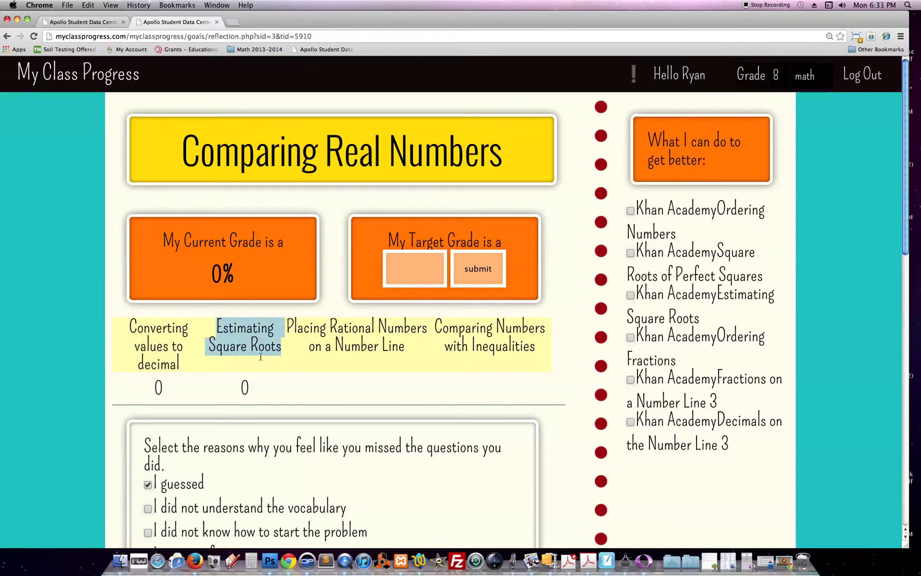
pyautogui.click(261, 357)
pyautogui.moveTo(282, 329); pyautogui.dragTo(405, 356)
pyautogui.click(346, 335)
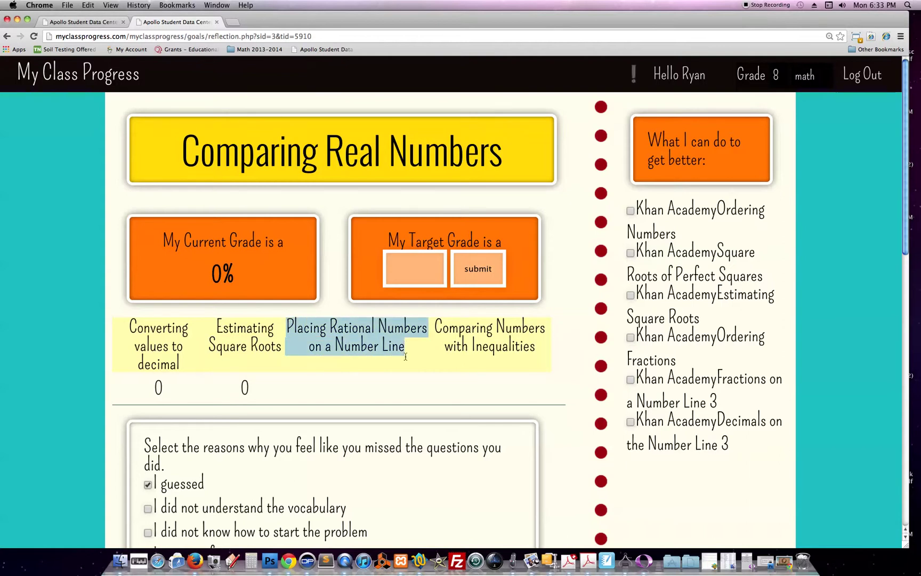
pyautogui.click(473, 335)
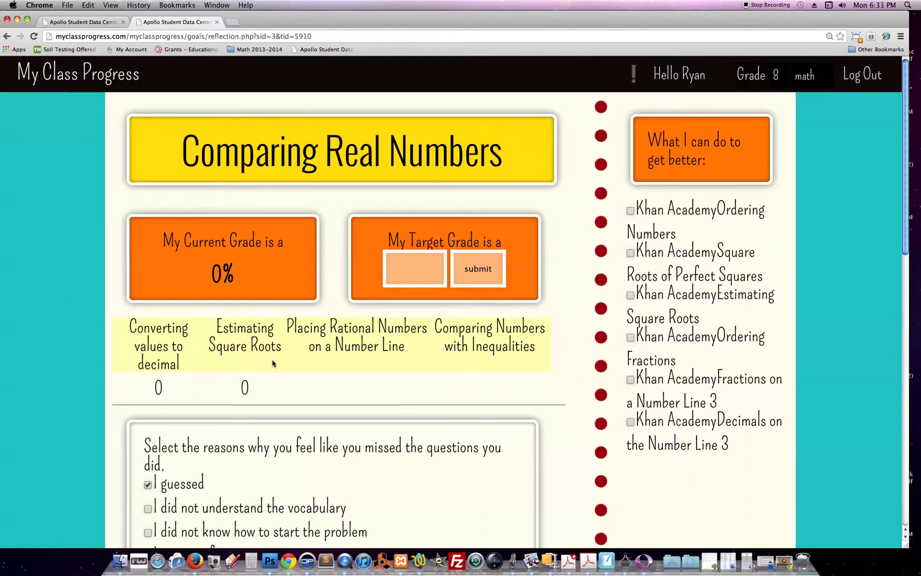
# Step: Mark not understanding the vocabulary as a reason for missed questions, and submit "Estimating square roots" as the easiest part of the test
pyautogui.scroll(-10, 273, 363)
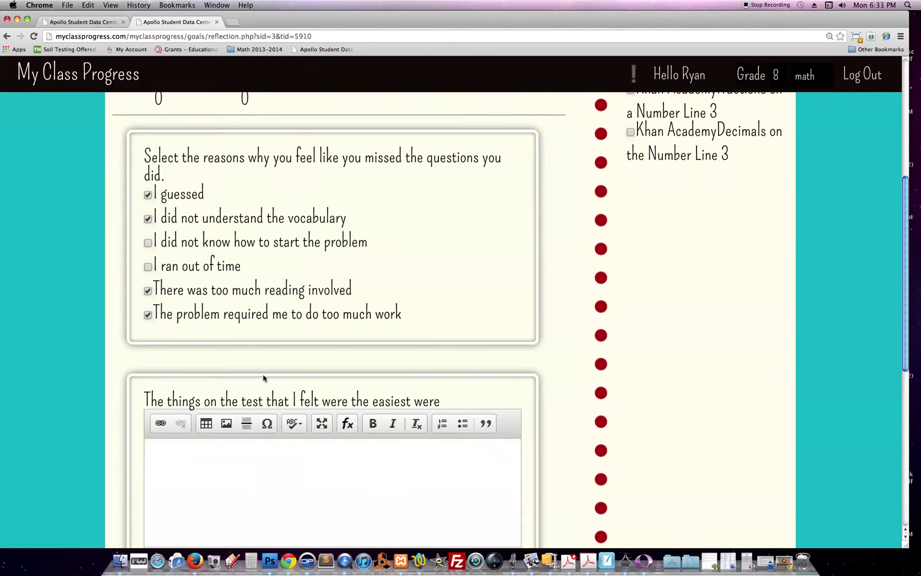
pyautogui.scroll(-7, 273, 286)
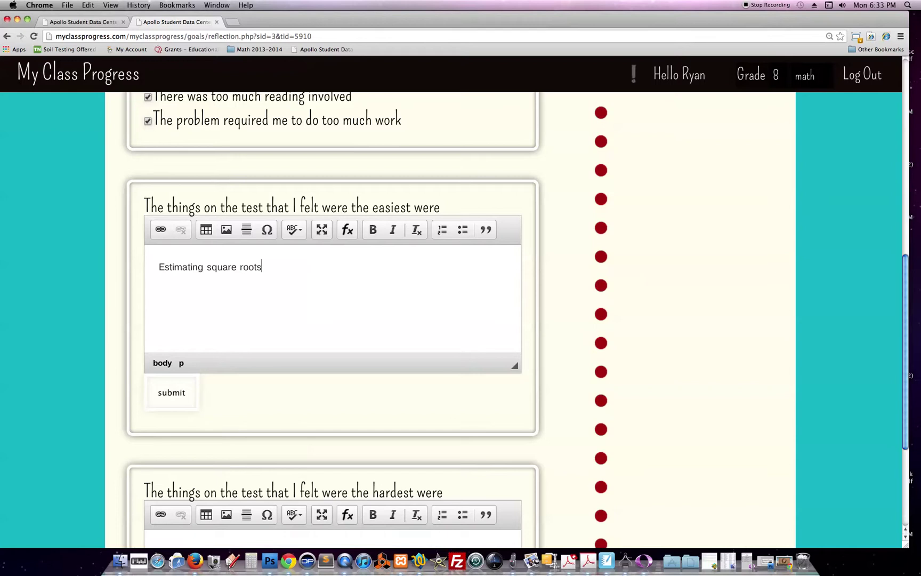
pyautogui.click(161, 403)
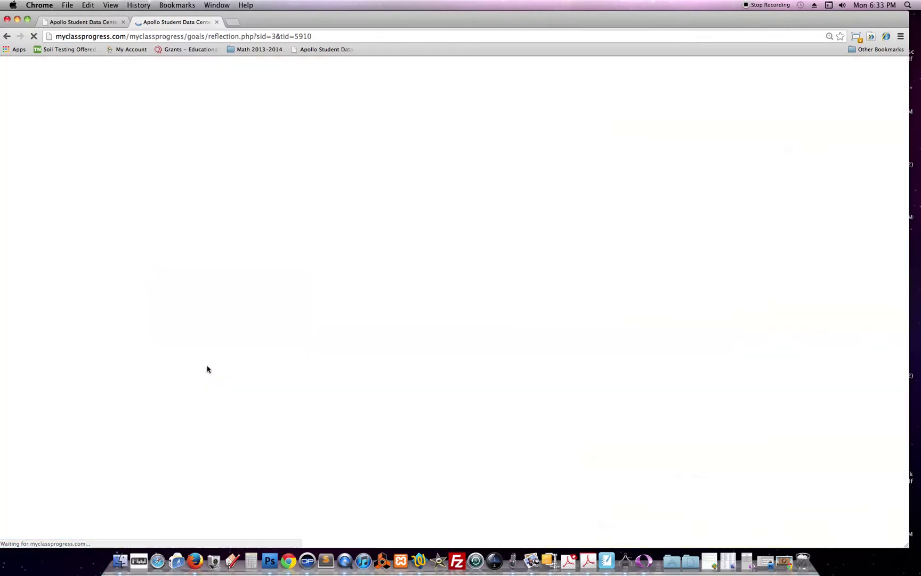
# Step: Examine the submitted reflection entry beneath the question about the easiest things on the test
pyautogui.scroll(-5, 429, 365)
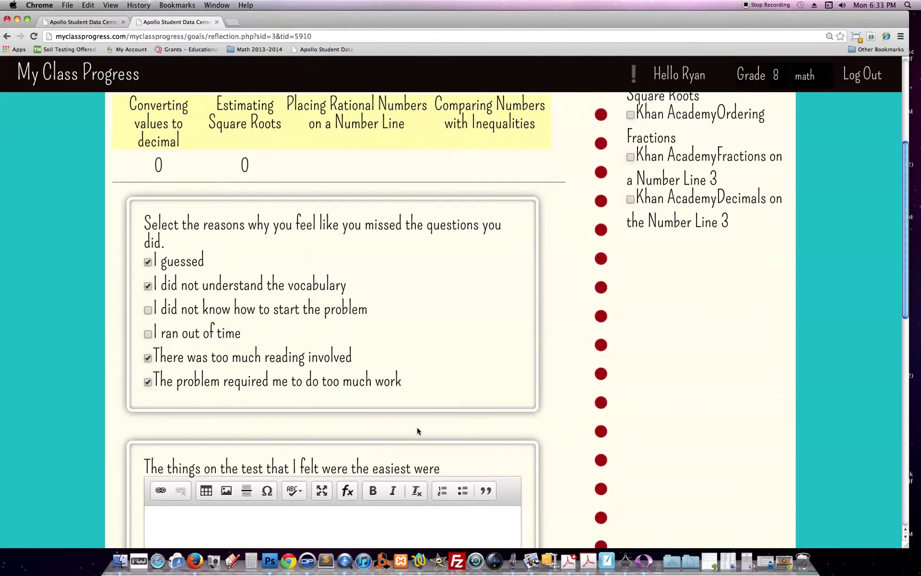
pyautogui.scroll(-8, 418, 430)
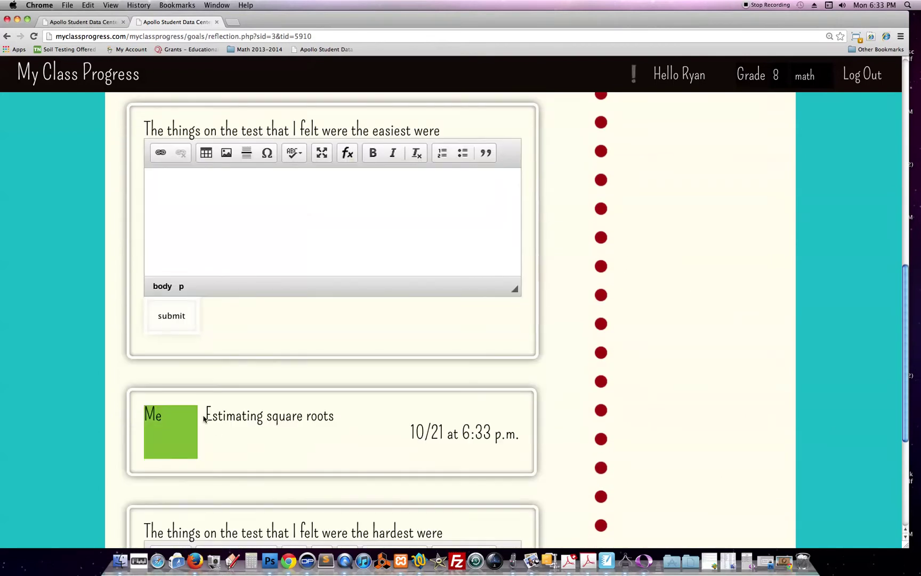
pyautogui.moveTo(218, 418); pyautogui.dragTo(383, 416)
pyautogui.click(394, 421)
pyautogui.scroll(13, 388, 444)
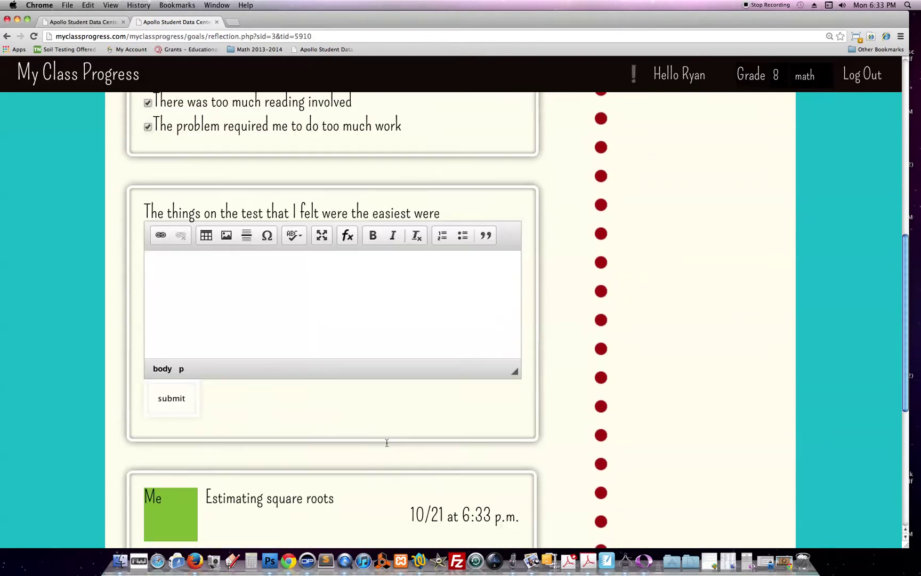
# Step: Open the quiz results from the teacher home page and show the Quiz Grades for the Comparing Real Numbers standard
pyautogui.click(88, 77)
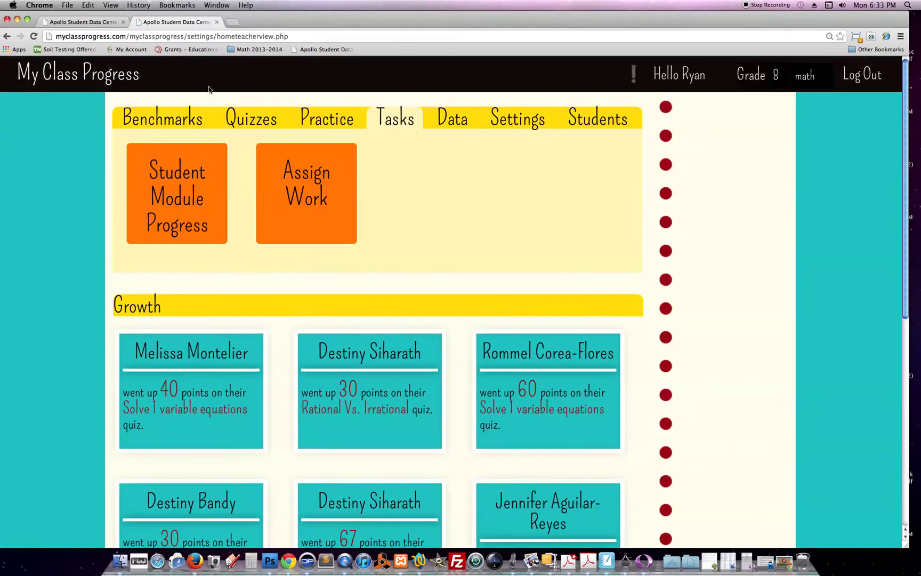
pyautogui.click(250, 119)
pyautogui.click(476, 179)
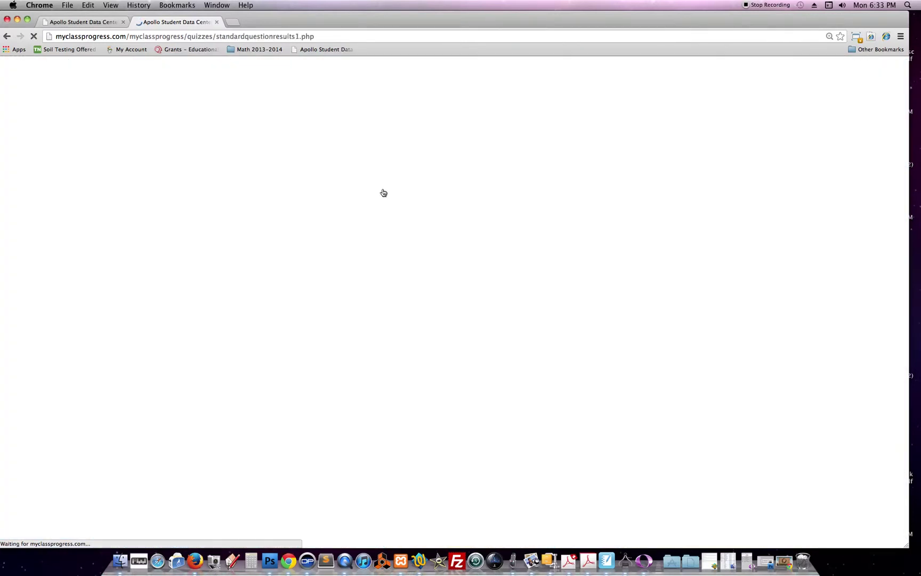
pyautogui.click(276, 279)
pyautogui.click(276, 281)
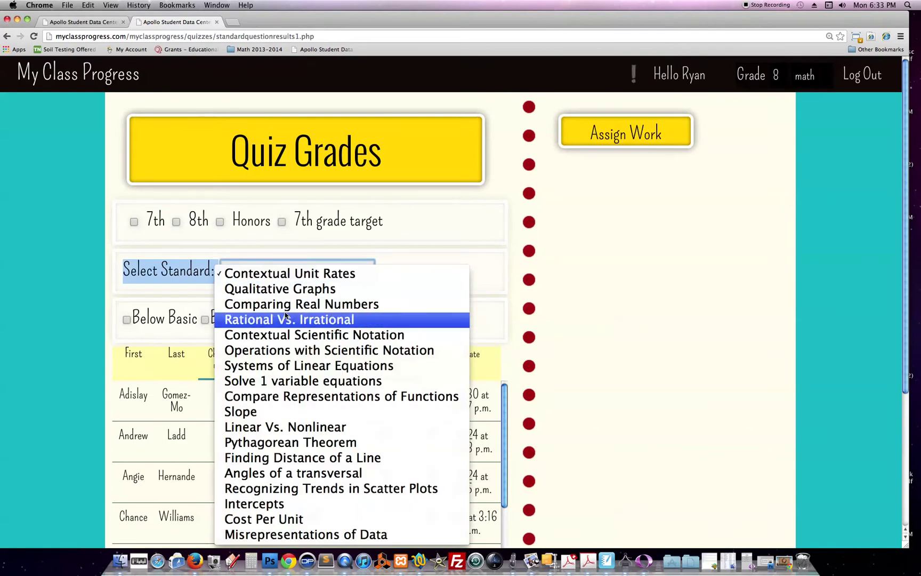
pyautogui.click(299, 319)
pyautogui.click(263, 270)
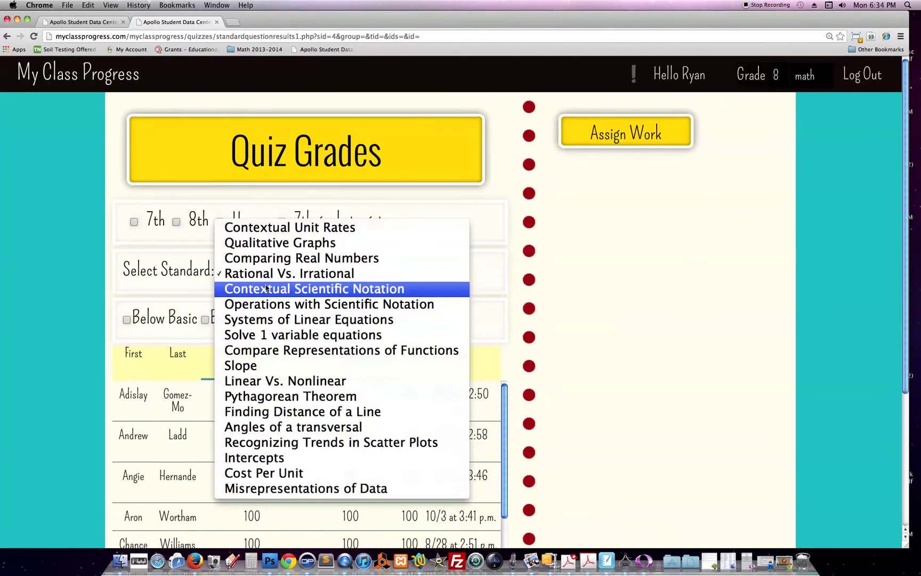
pyautogui.click(275, 269)
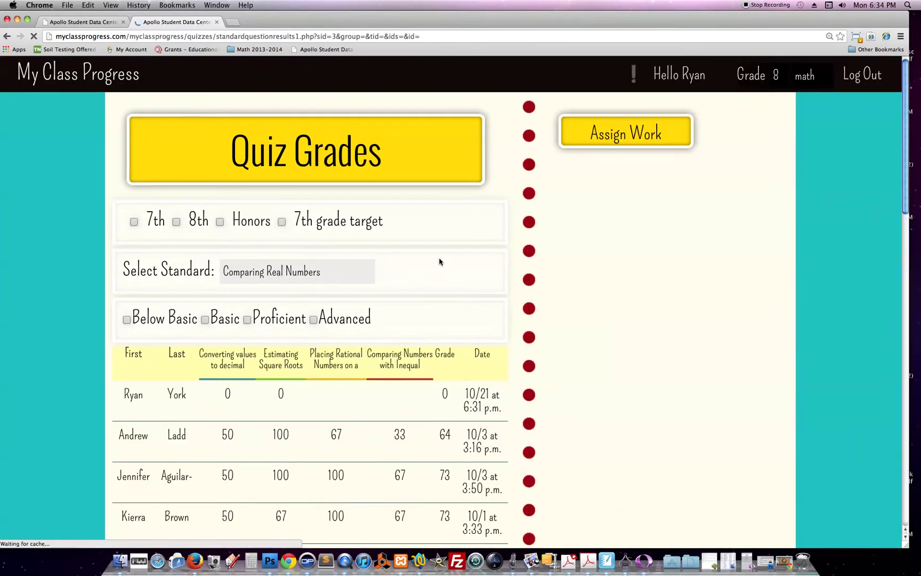
# Step: Examine the Converting values to decimal quiz questions, comparing the student's answers with the correct ones
pyautogui.scroll(-2, 436, 260)
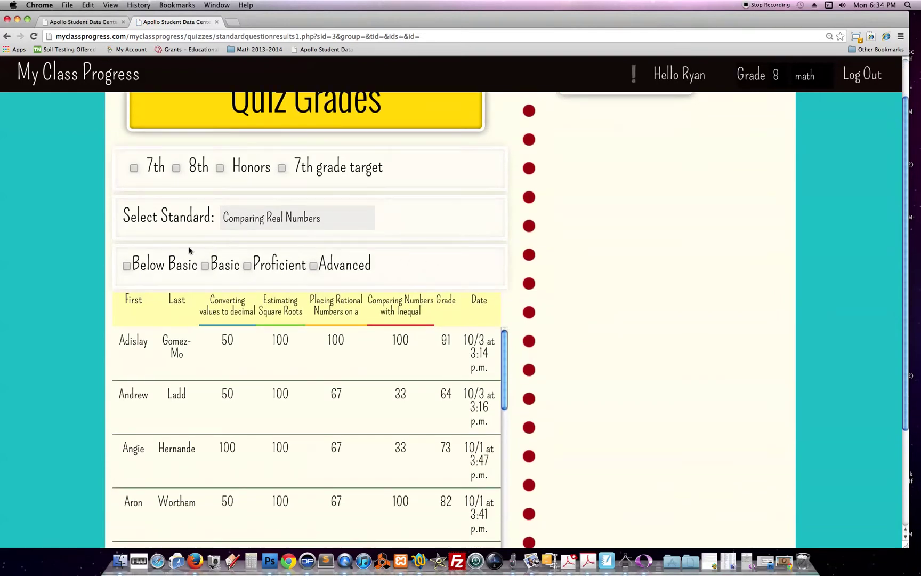
pyautogui.scroll(-1, 206, 243)
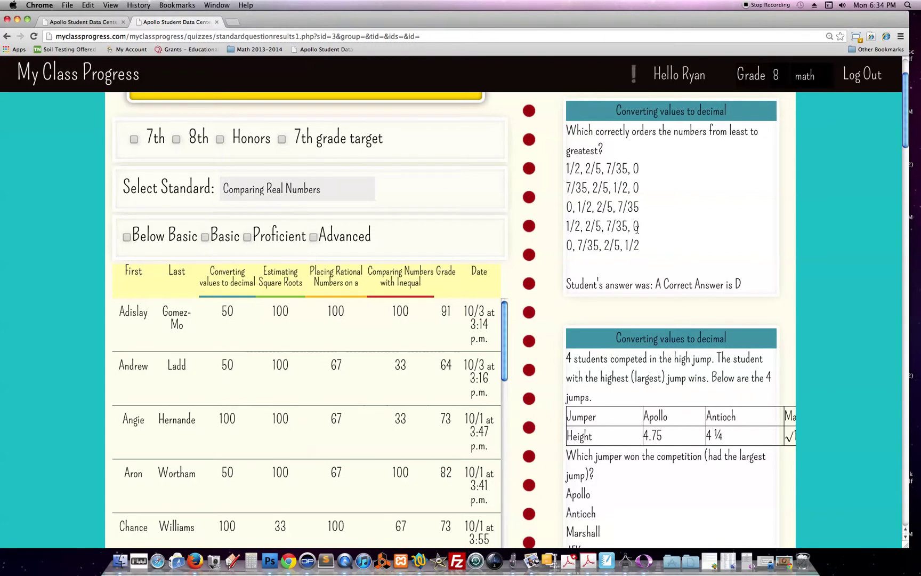
pyautogui.scroll(-1, 674, 320)
pyautogui.scroll(1, 648, 318)
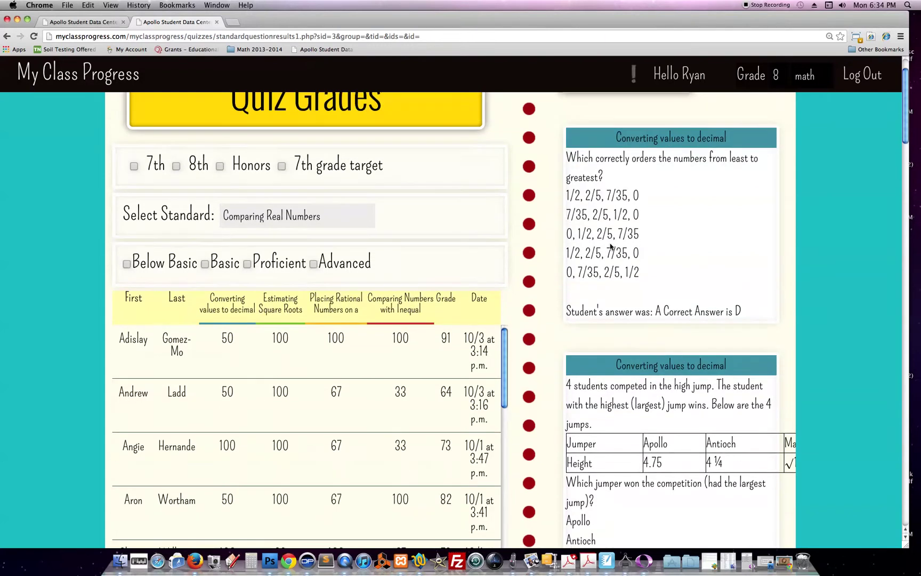
pyautogui.moveTo(651, 314); pyautogui.dragTo(693, 322)
pyautogui.scroll(-10, 685, 339)
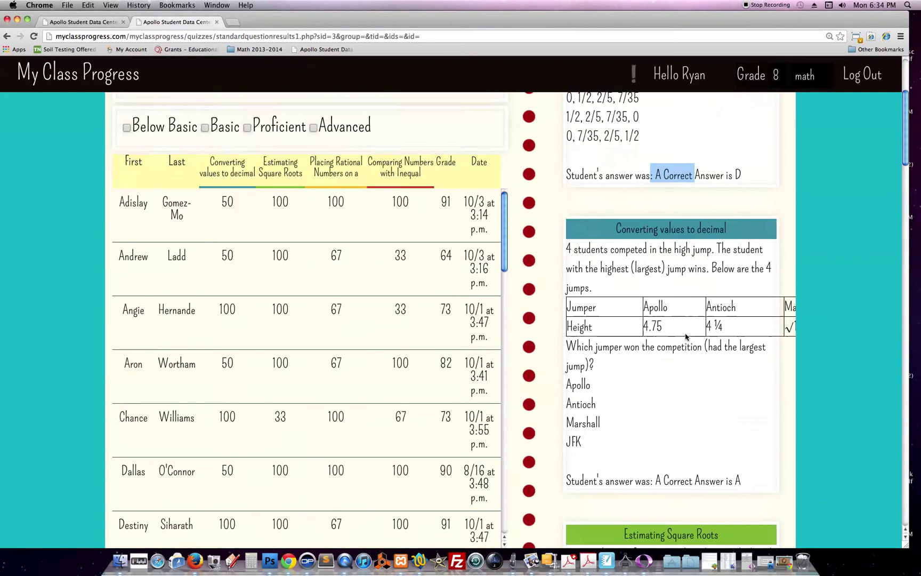
pyautogui.scroll(9, 684, 343)
pyautogui.click(74, 257)
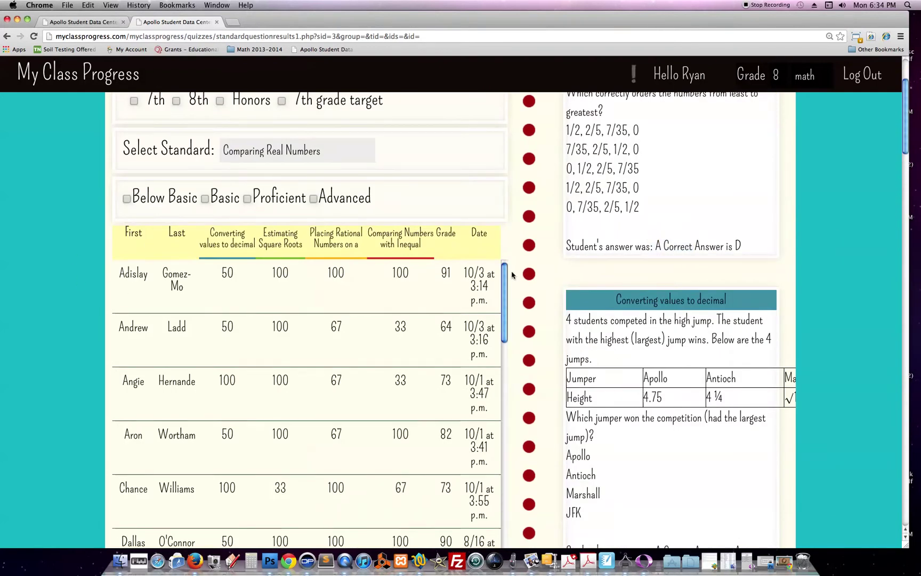
# Step: Sort the quiz grades by the Estimating Square Roots score, from lowest to highest
pyautogui.click(277, 305)
pyautogui.scroll(-3, 269, 378)
pyautogui.scroll(3, 319, 379)
pyautogui.scroll(3, 395, 365)
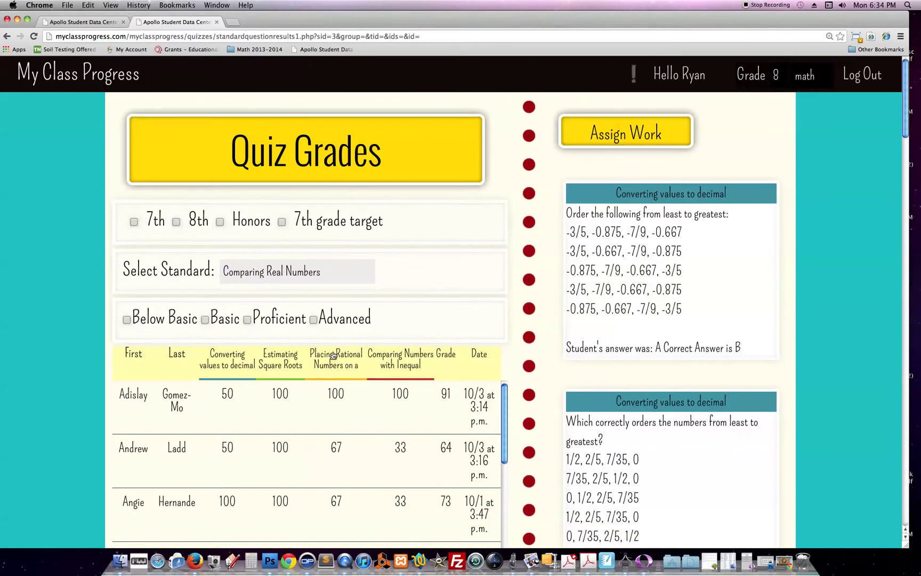
pyautogui.click(292, 366)
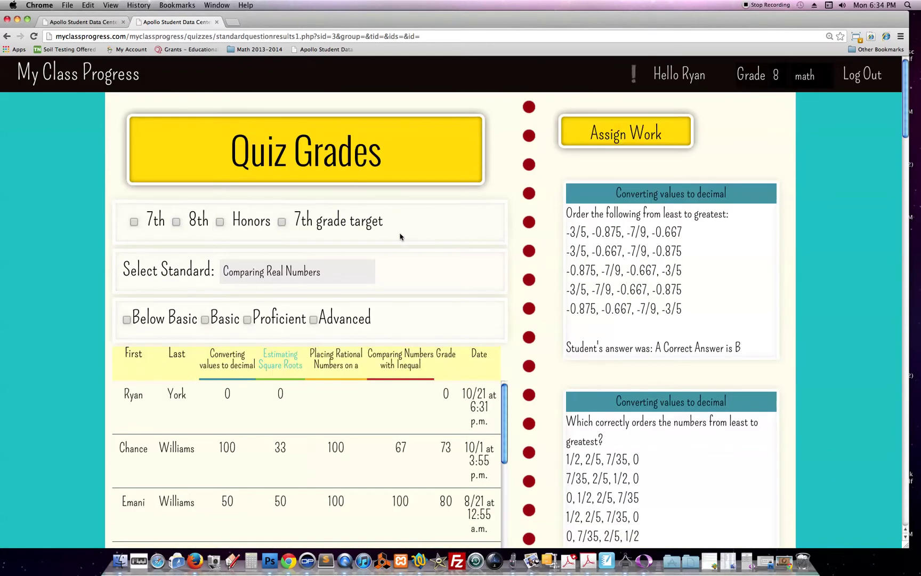
pyautogui.scroll(-3, 387, 243)
pyautogui.click(281, 273)
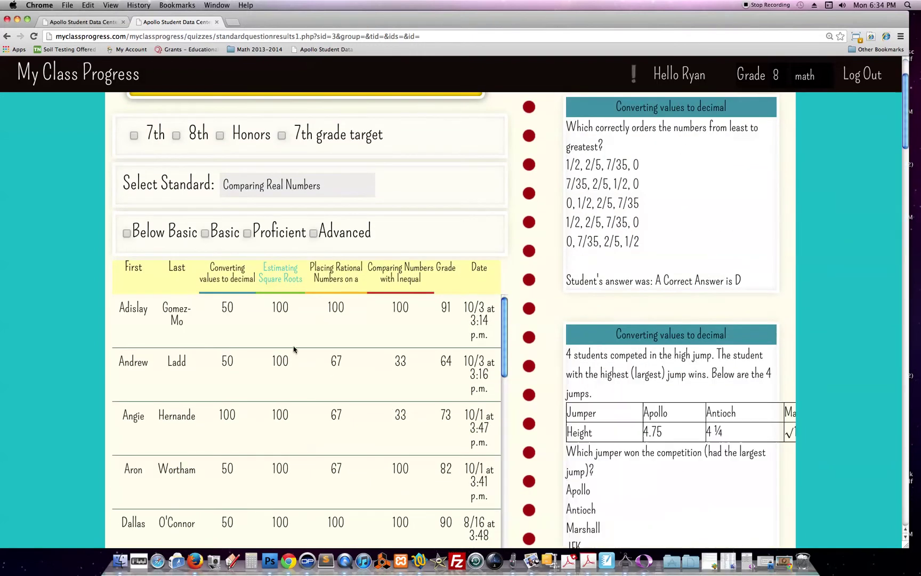
pyautogui.click(280, 276)
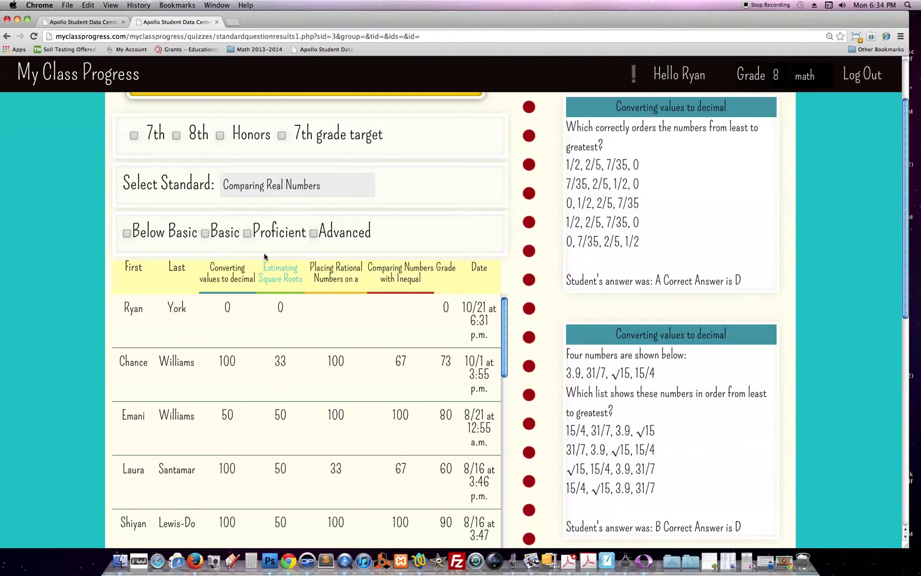
# Step: Filter the quiz grades to Below Basic and review the students listed with their Estimating Square Roots scores
pyautogui.click(126, 233)
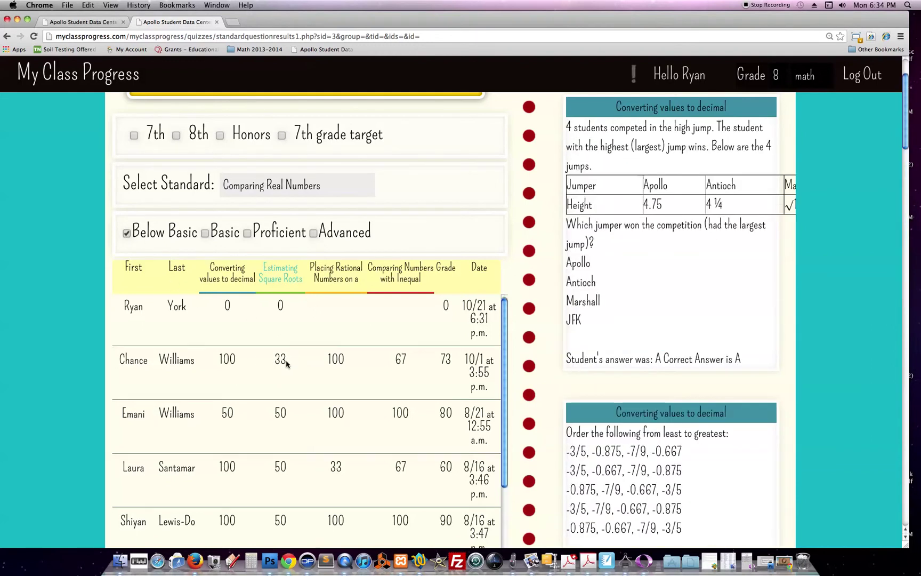
pyautogui.scroll(-3, 284, 364)
pyautogui.scroll(-6, 286, 364)
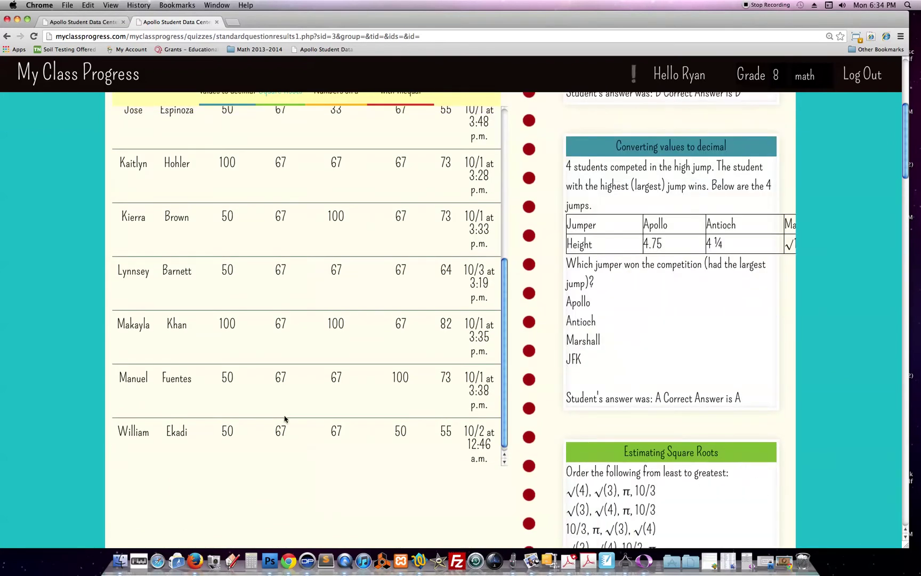
pyautogui.scroll(3, 284, 424)
pyautogui.scroll(8, 284, 421)
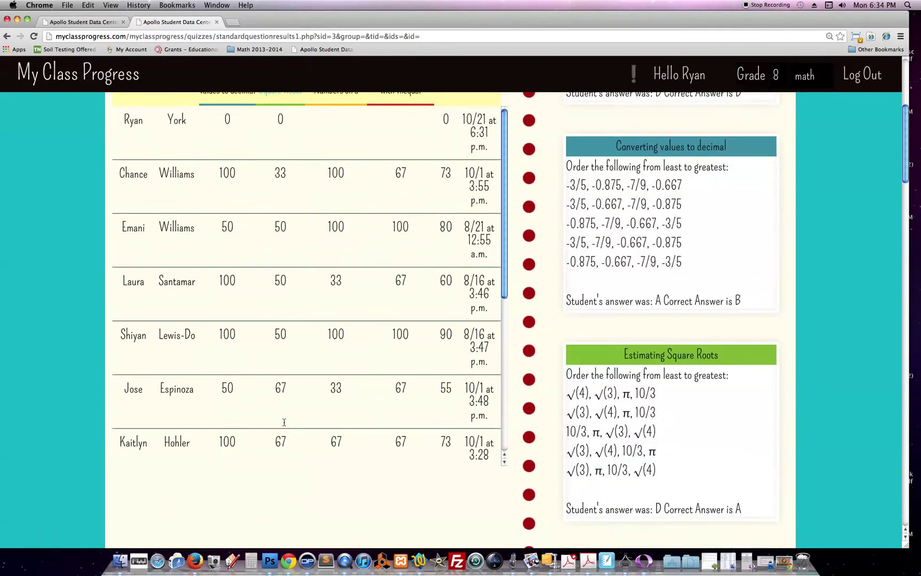
pyautogui.scroll(3, 272, 365)
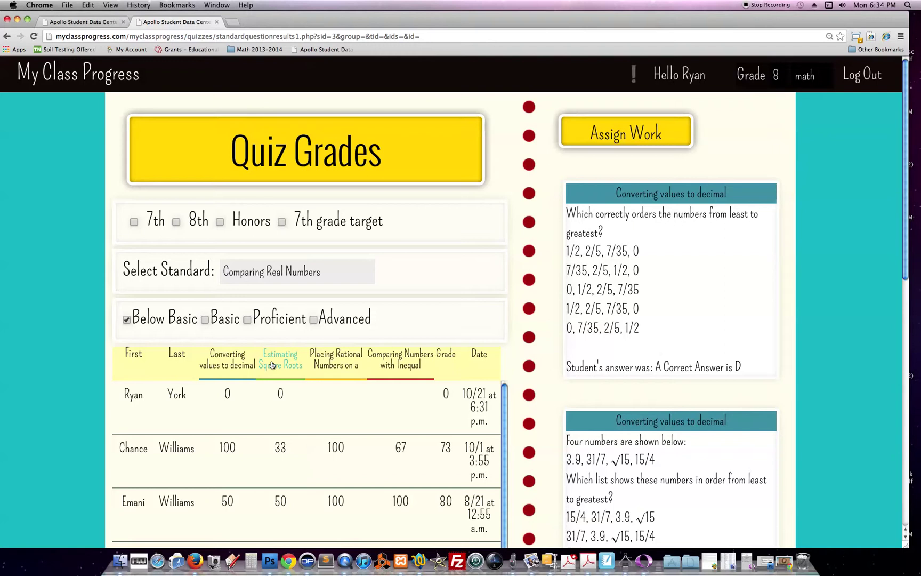
# Step: Open work assignment for the filtered students, look through their rows, and enlarge the window until the apply-to-all area shows
pyautogui.click(621, 139)
pyautogui.click(27, 16)
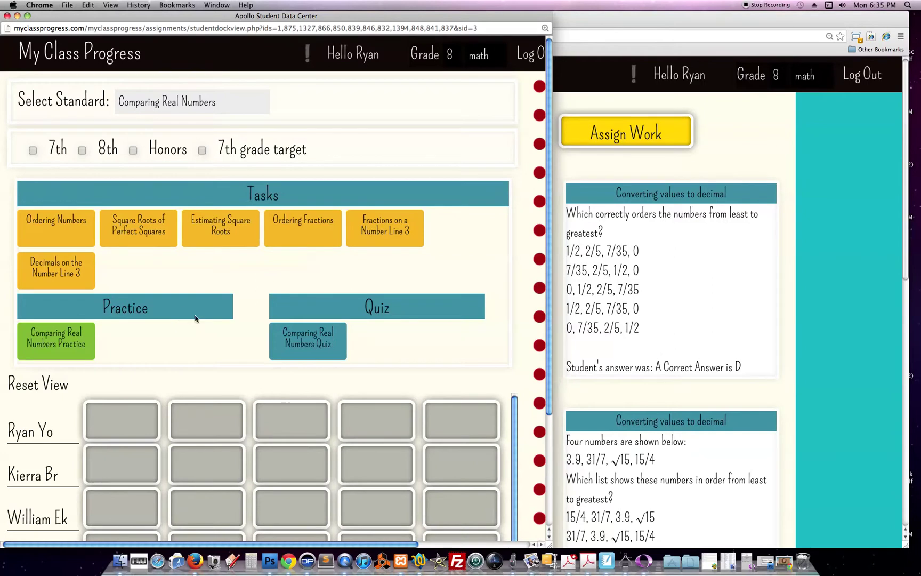
pyautogui.scroll(-5, 188, 322)
pyautogui.scroll(-5, 138, 446)
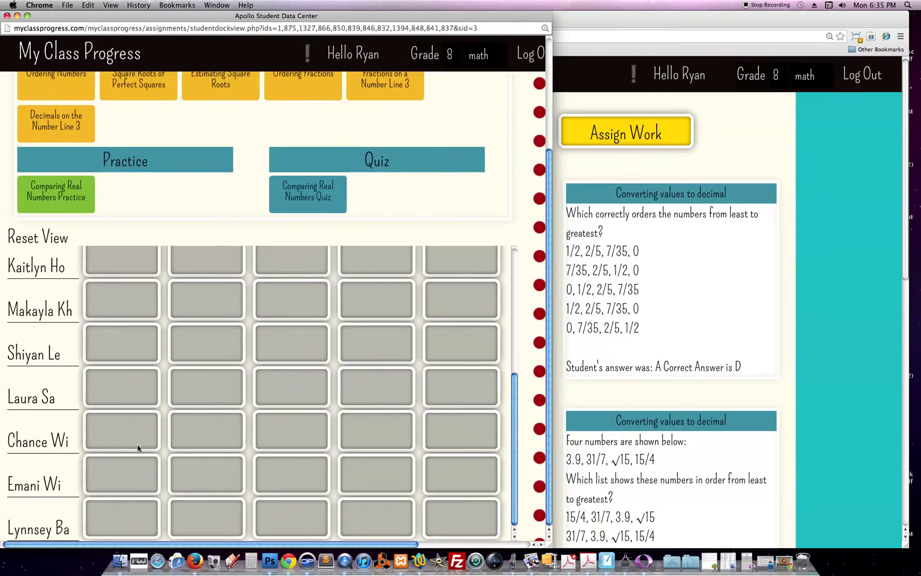
pyautogui.scroll(5, 139, 449)
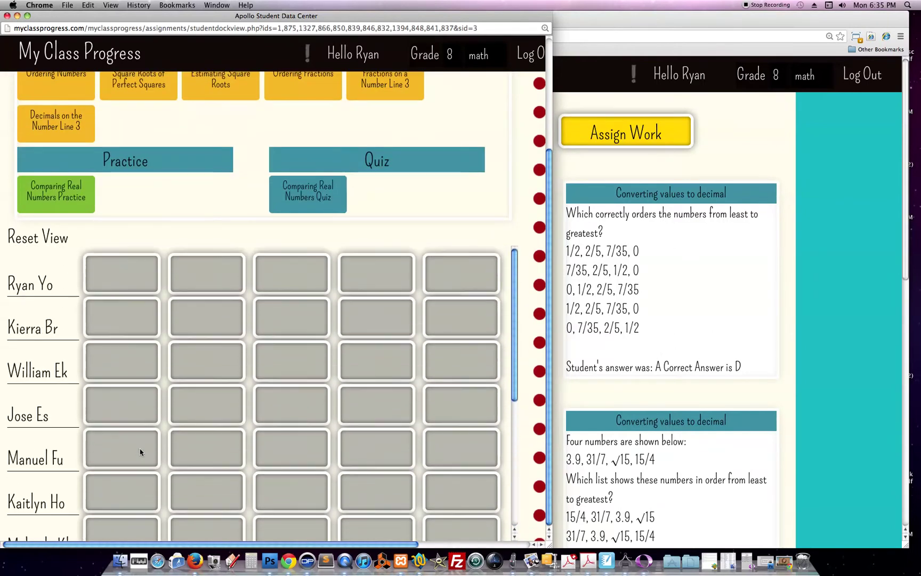
pyautogui.scroll(-5, 140, 449)
pyautogui.scroll(8, 139, 449)
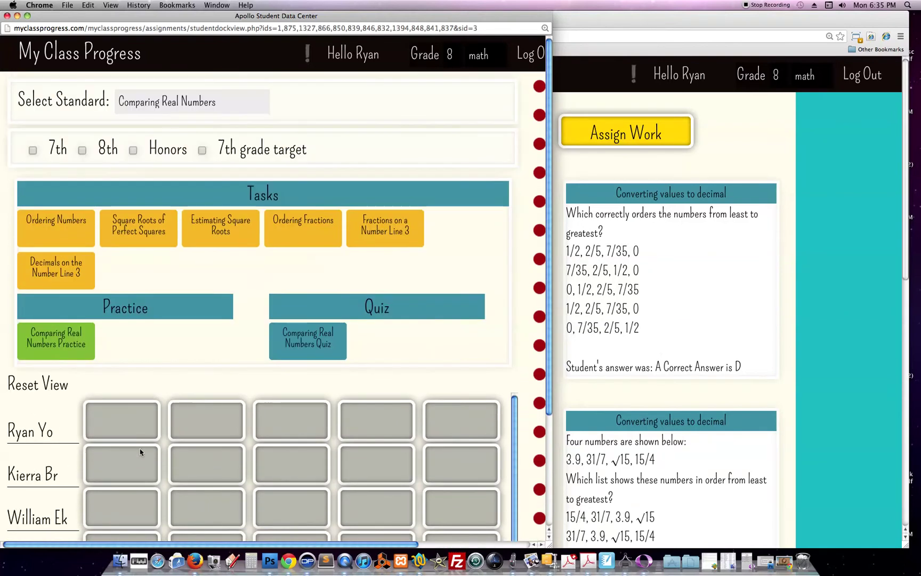
pyautogui.moveTo(550, 549); pyautogui.dragTo(830, 518)
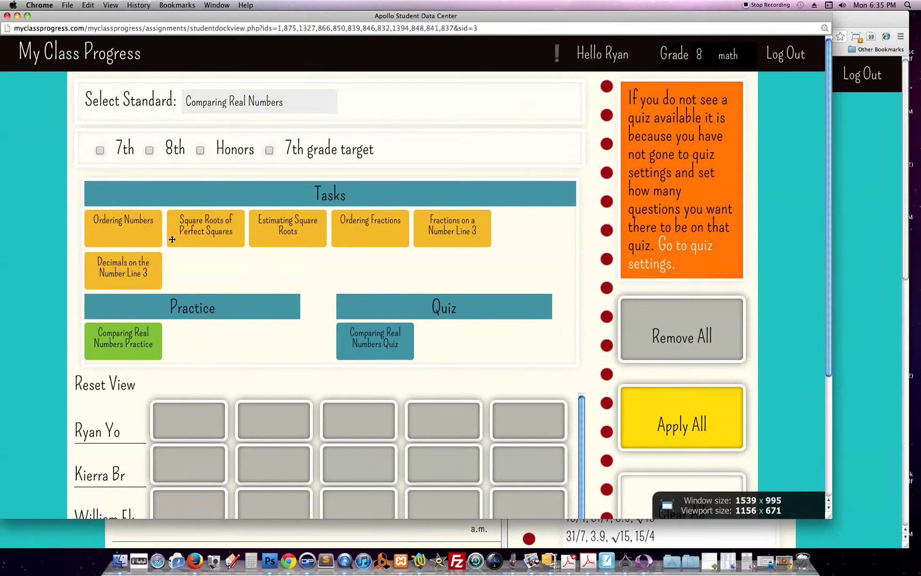
# Step: Apply the Estimating Square Roots task to all listed students and check their assignment rows
pyautogui.moveTo(288, 228); pyautogui.dragTo(676, 405)
pyautogui.scroll(-10, 358, 387)
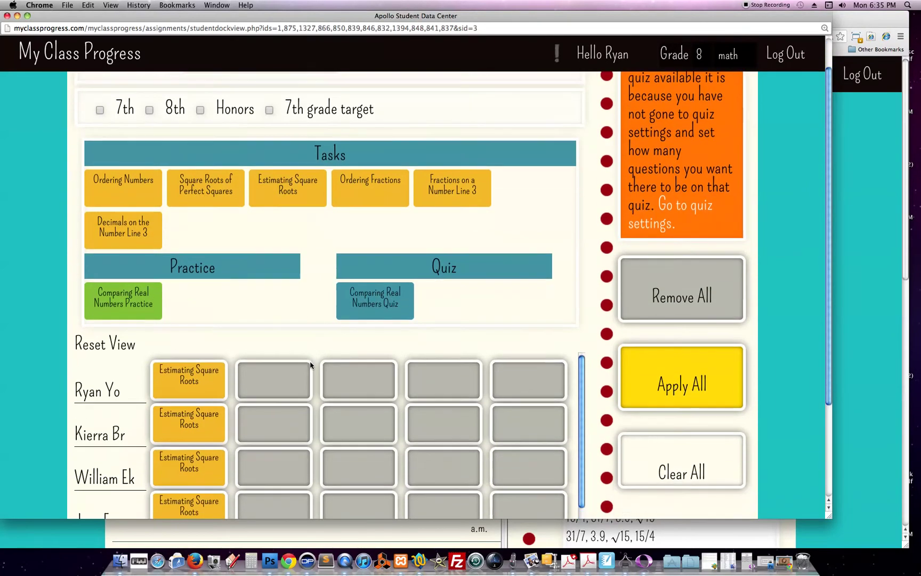
pyautogui.scroll(-4, 365, 430)
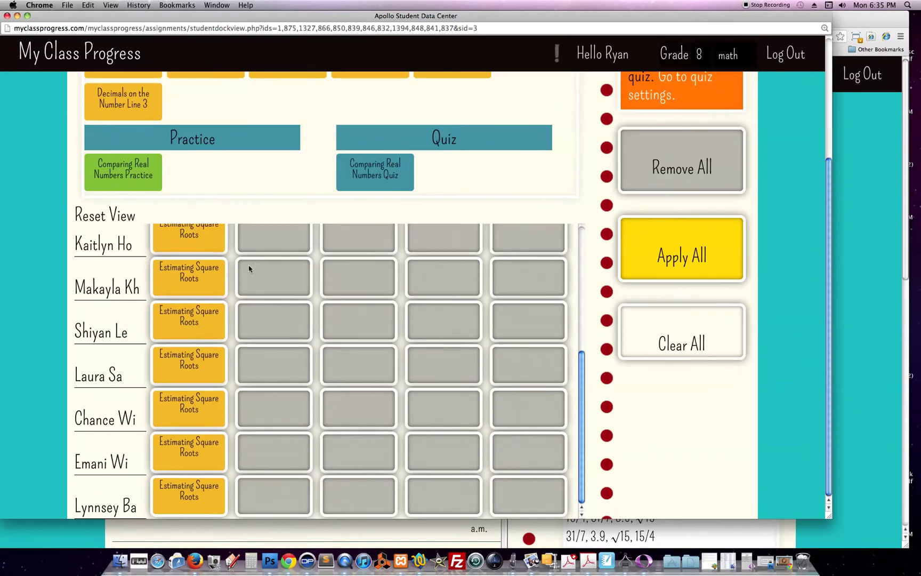
pyautogui.scroll(5, 277, 371)
pyautogui.scroll(5, 277, 372)
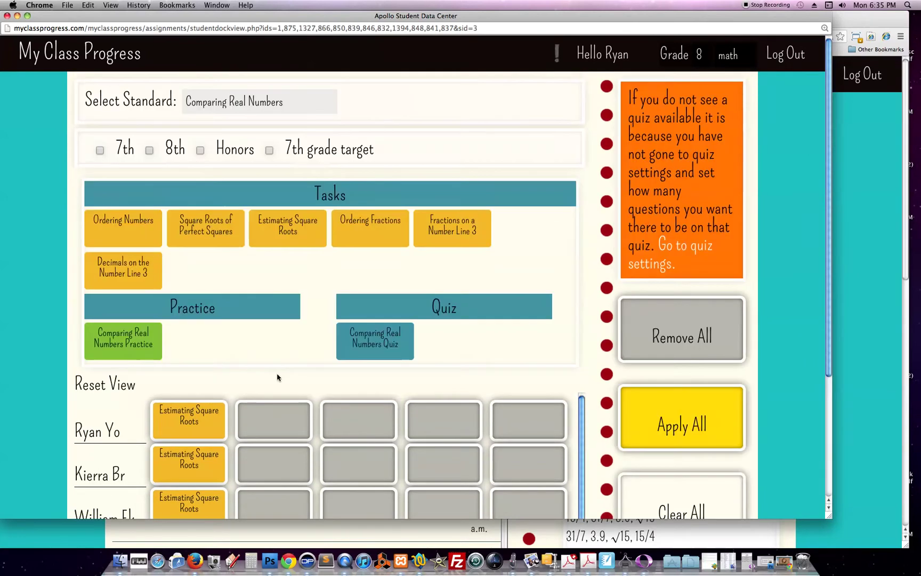
# Step: Close the assignment window and open the Gradebook from the data section of the teacher home page
pyautogui.click(7, 16)
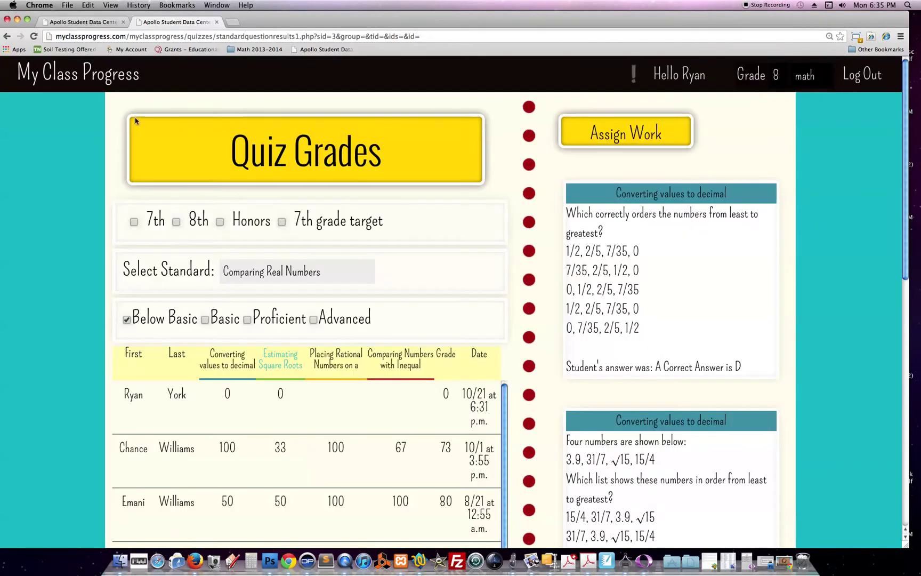
pyautogui.click(118, 88)
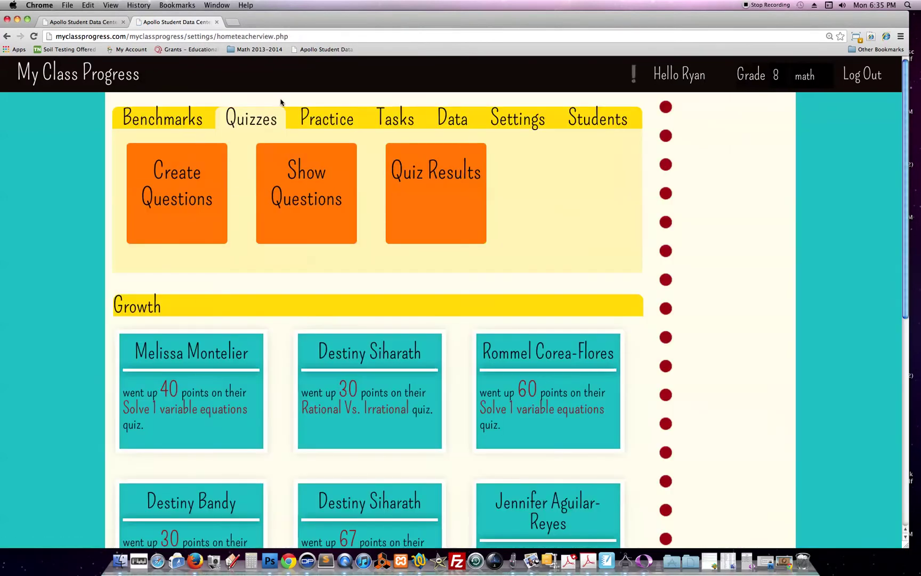
pyautogui.click(456, 124)
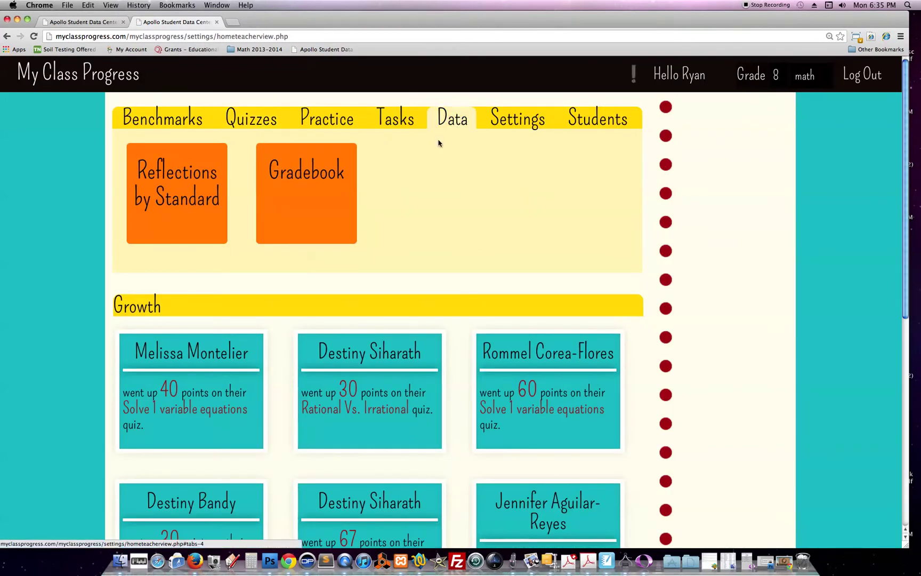
pyautogui.click(285, 183)
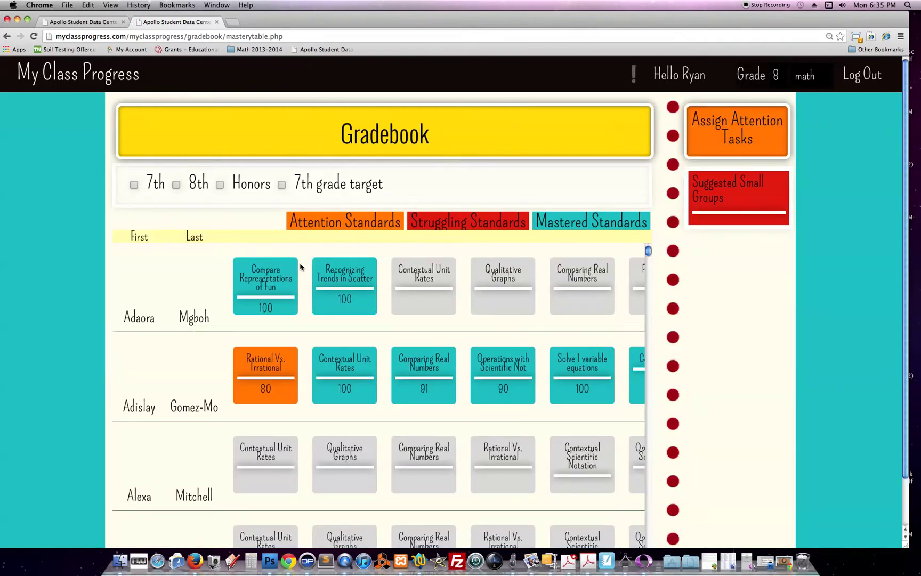
# Step: Filter the Gradebook to 8th and review the students' attention, struggling and mastered standards and the suggested small groups
pyautogui.click(176, 185)
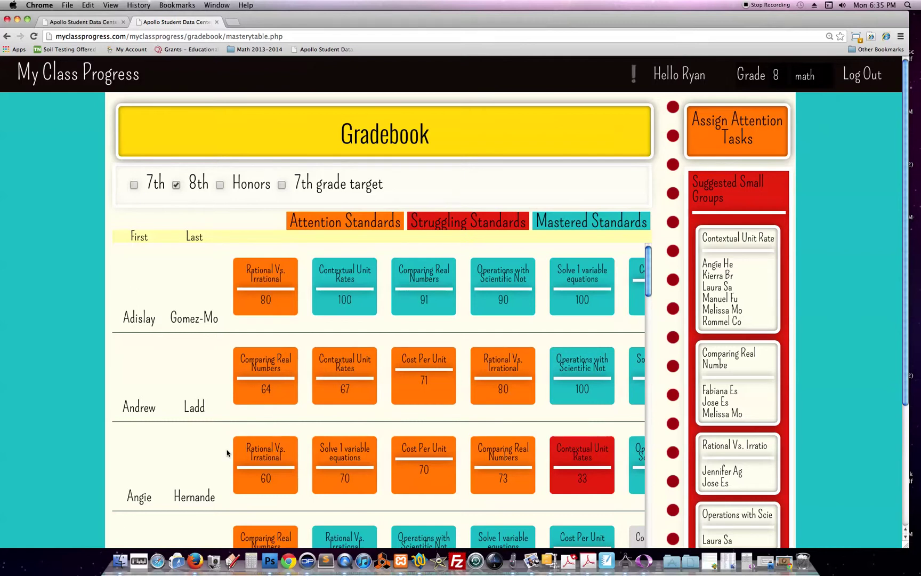
pyautogui.scroll(-3, 462, 452)
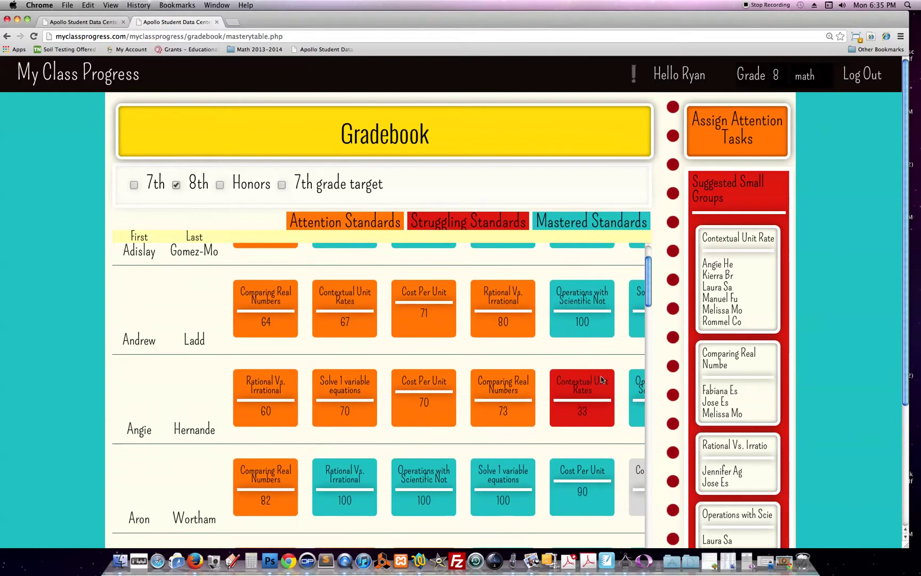
pyautogui.scroll(-20, 539, 401)
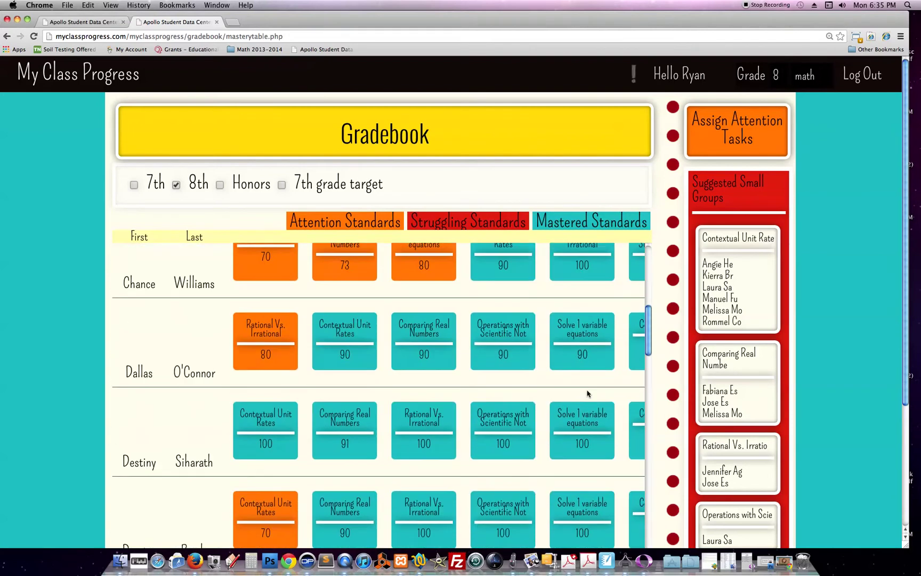
pyautogui.scroll(-3, 453, 427)
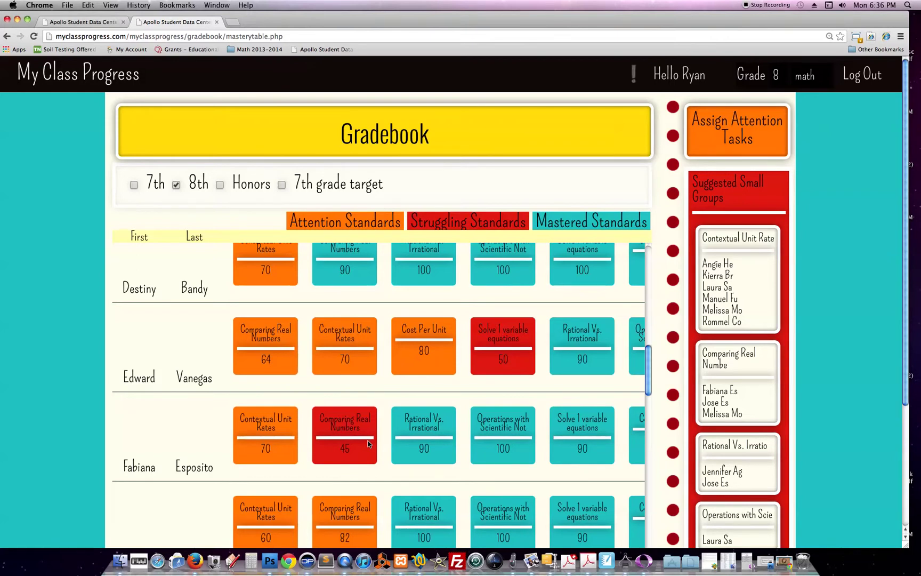
pyautogui.moveTo(693, 182); pyautogui.dragTo(734, 195)
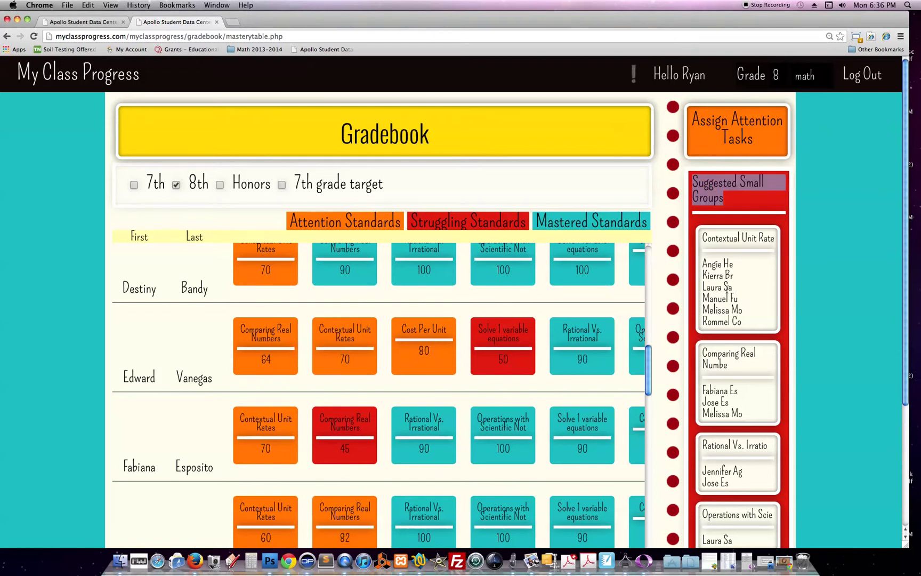
# Step: Examine the suggested small groups beside the Gradebook, from Contextual Unit Rates down to Cost Per Unit
pyautogui.scroll(-2, 725, 288)
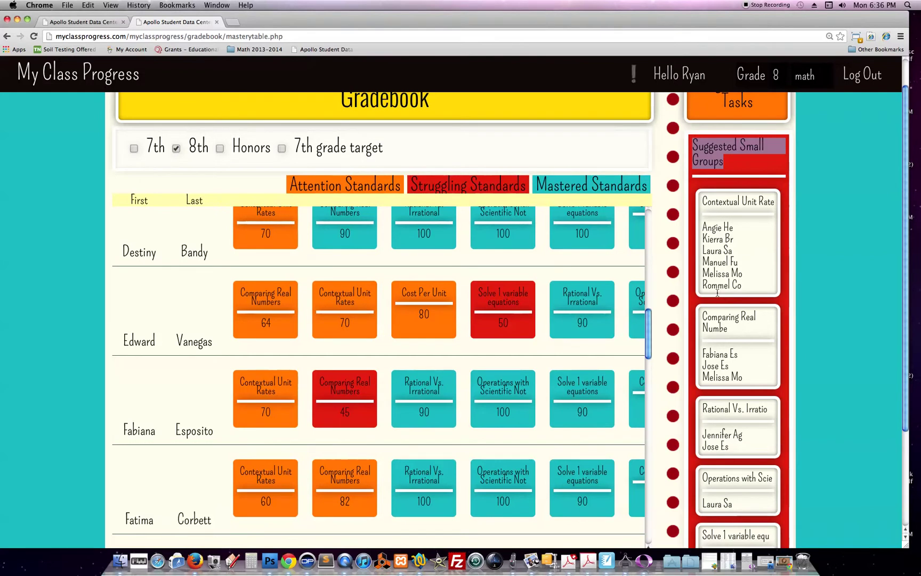
pyautogui.click(734, 243)
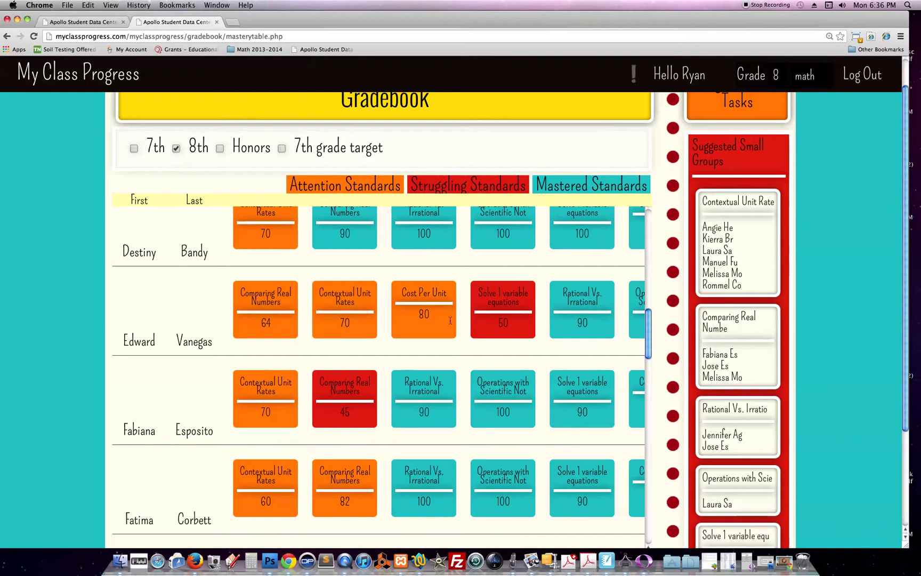
pyautogui.moveTo(704, 224); pyautogui.dragTo(745, 286)
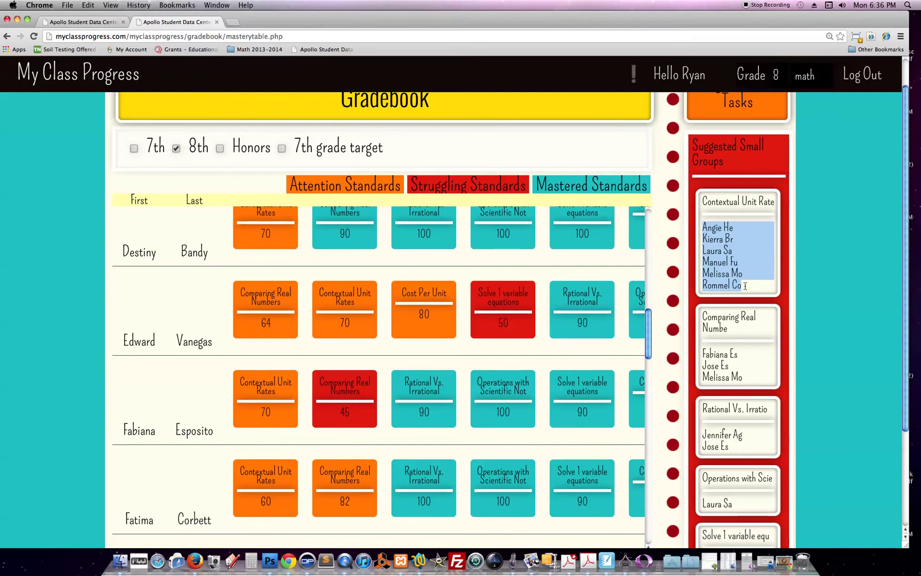
pyautogui.moveTo(703, 202); pyautogui.dragTo(760, 204)
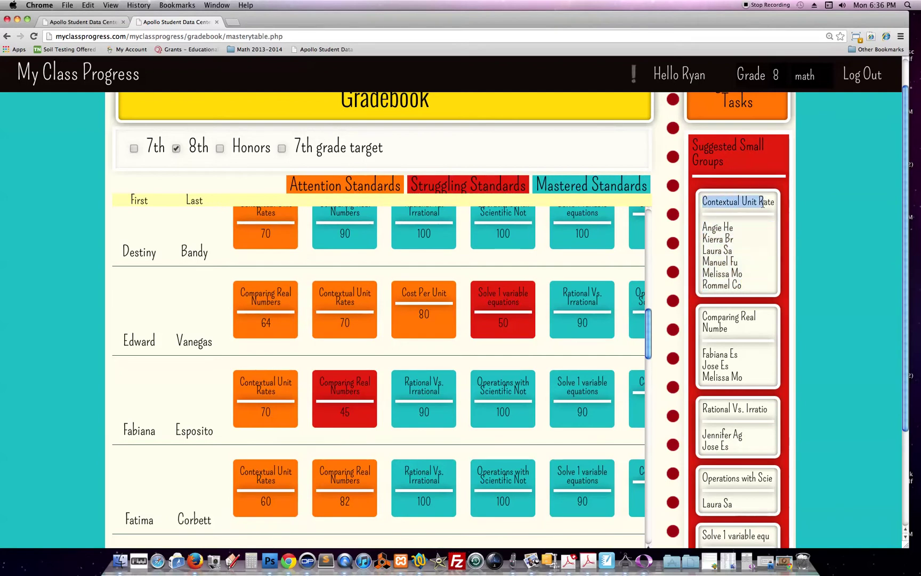
pyautogui.click(762, 211)
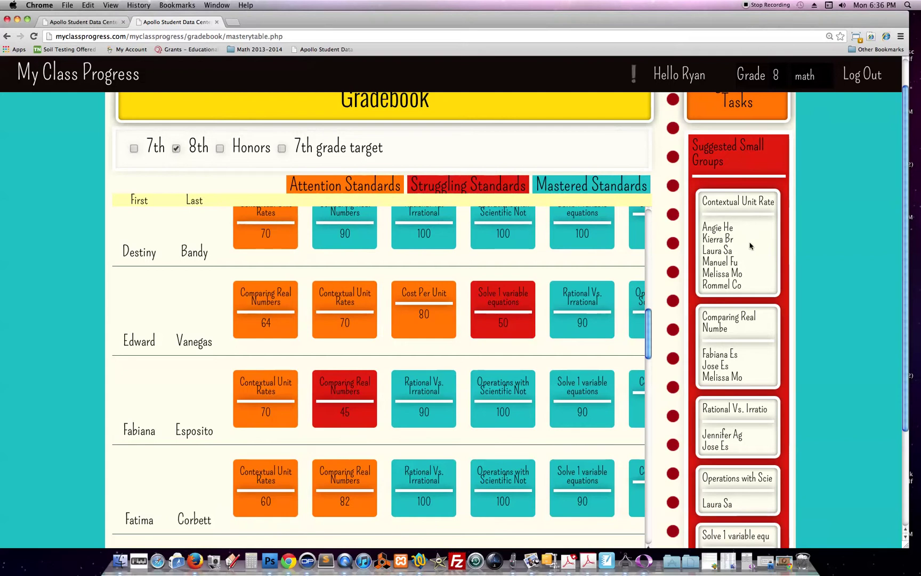
pyautogui.moveTo(704, 227); pyautogui.dragTo(745, 269)
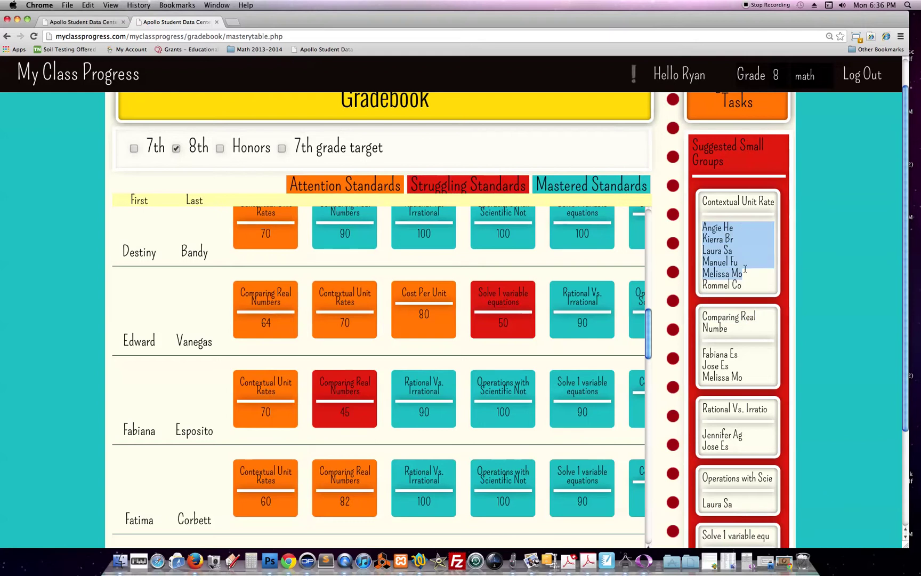
pyautogui.scroll(1, 745, 269)
pyautogui.scroll(-4, 747, 261)
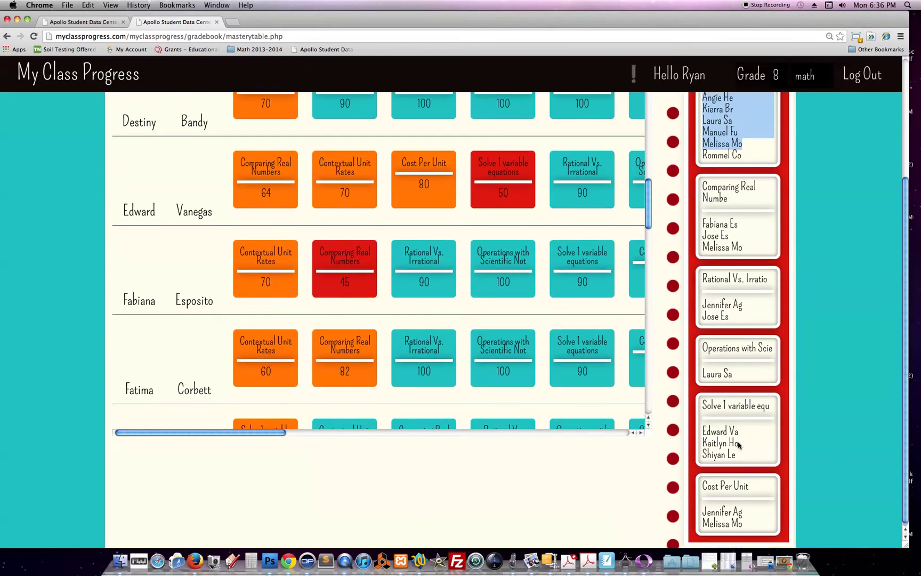
# Step: Go back to the first students in the Gradebook and examine the second student's Comparing Real Numbers attention score
pyautogui.scroll(3, 738, 447)
pyautogui.scroll(8, 321, 413)
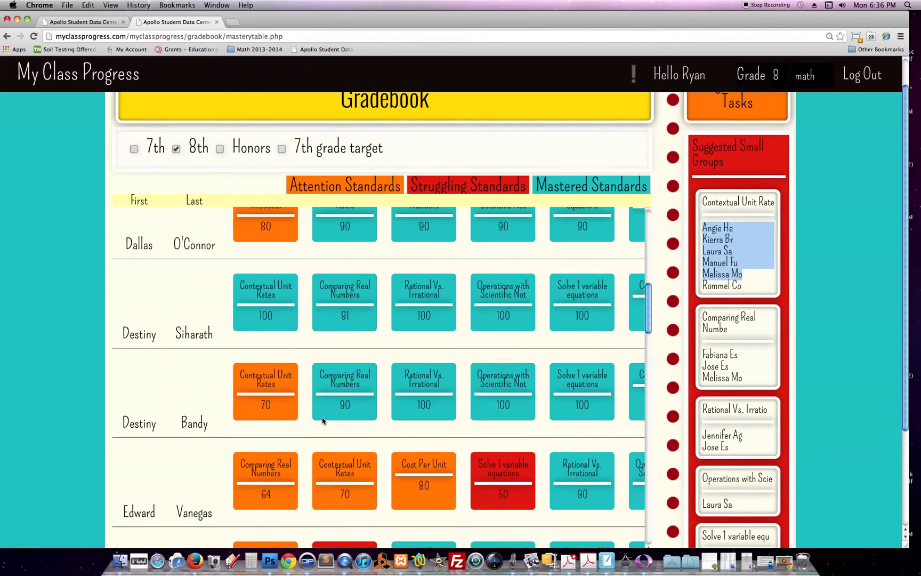
pyautogui.scroll(5, 325, 423)
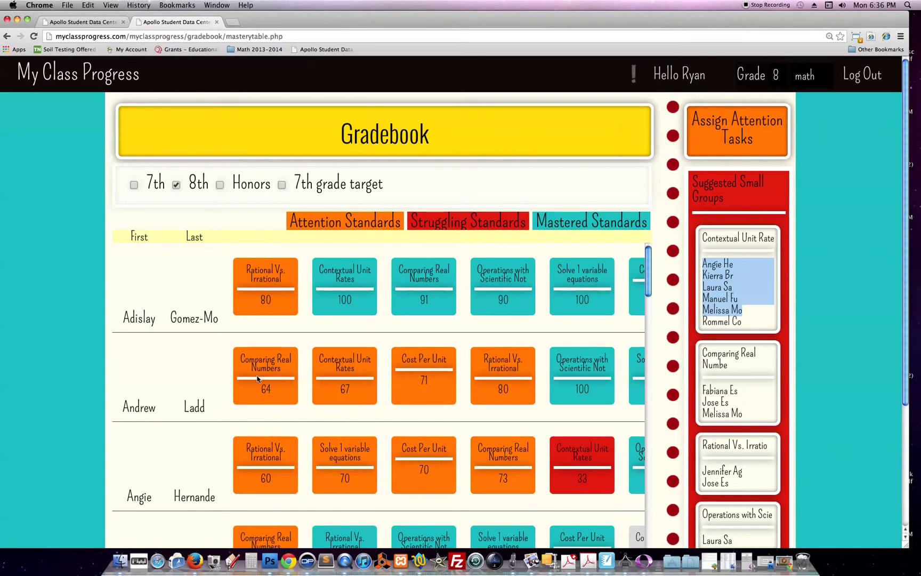
pyautogui.doubleClick(266, 389)
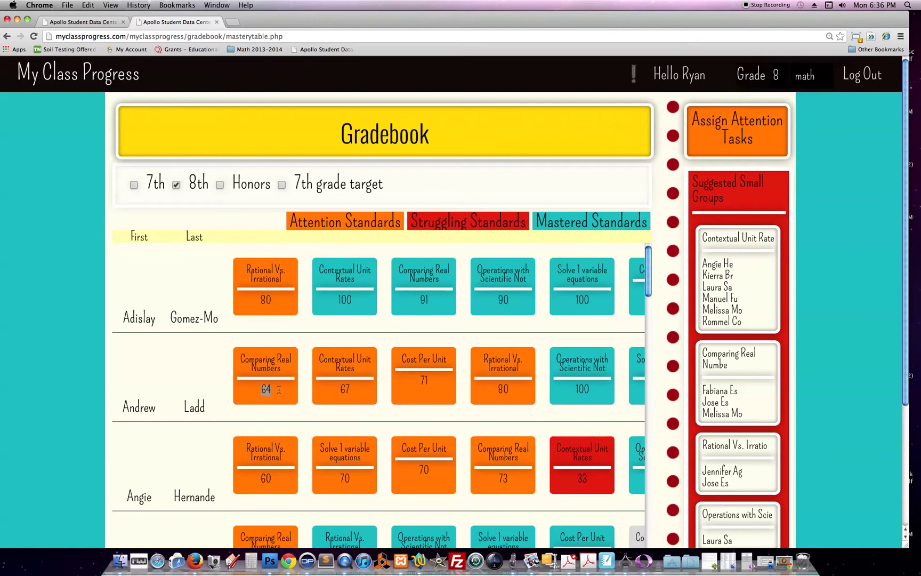
pyautogui.click(279, 389)
# Step: Open Assign Work from the home page's task section, filter it to 8th and check the students' existing assignment rows
pyautogui.click(109, 77)
pyautogui.click(407, 115)
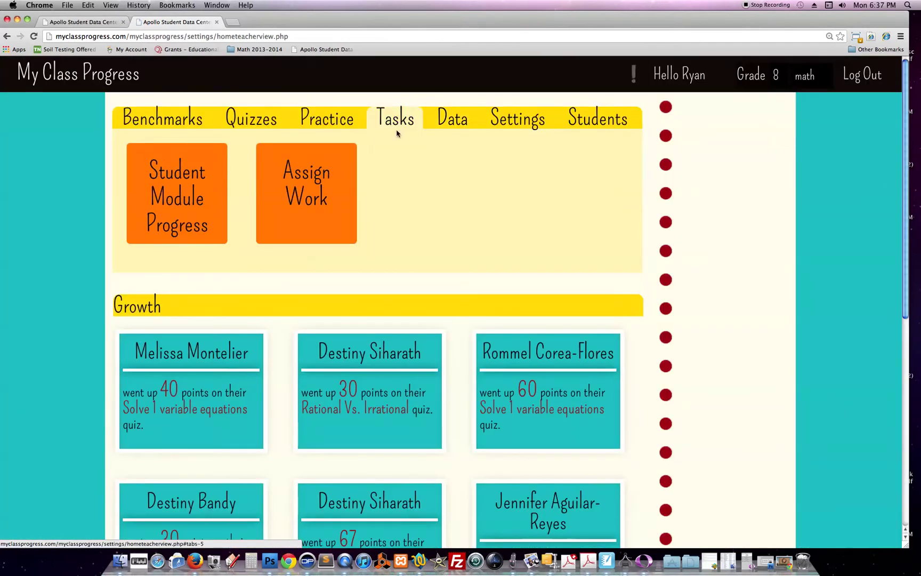
pyautogui.click(301, 229)
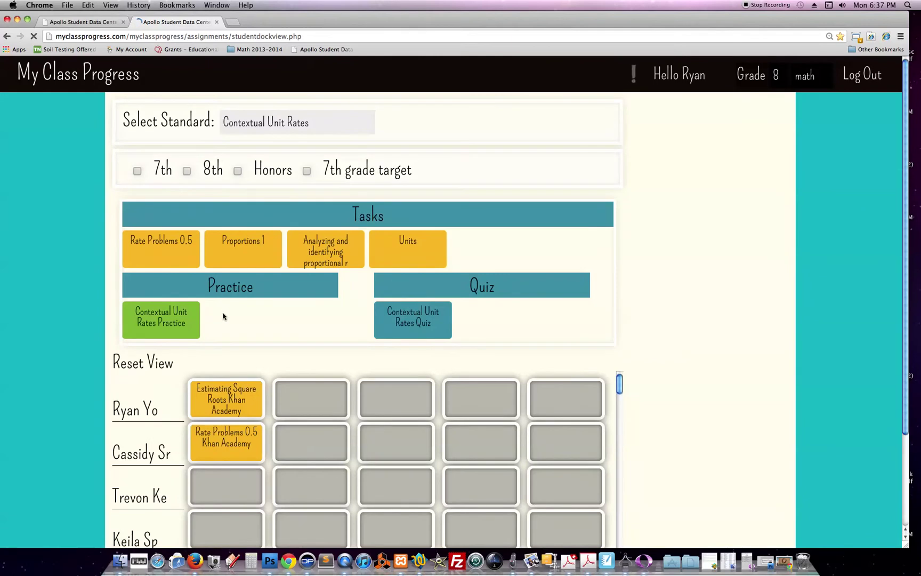
pyautogui.click(187, 170)
pyautogui.scroll(-1, 360, 291)
pyautogui.scroll(-3, 357, 292)
pyautogui.scroll(3, 325, 294)
pyautogui.scroll(-3, 341, 330)
pyautogui.scroll(-10, 361, 370)
pyautogui.scroll(10, 320, 352)
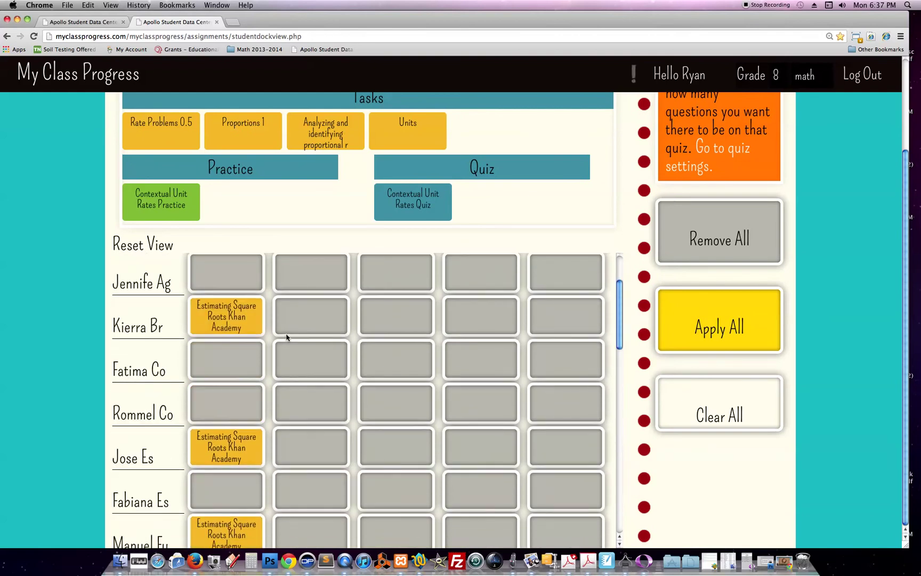
pyautogui.scroll(5, 286, 337)
# Step: Reopen the Gradebook from the home page's data section, filter it to 8th and assign the attention tasks
pyautogui.click(88, 81)
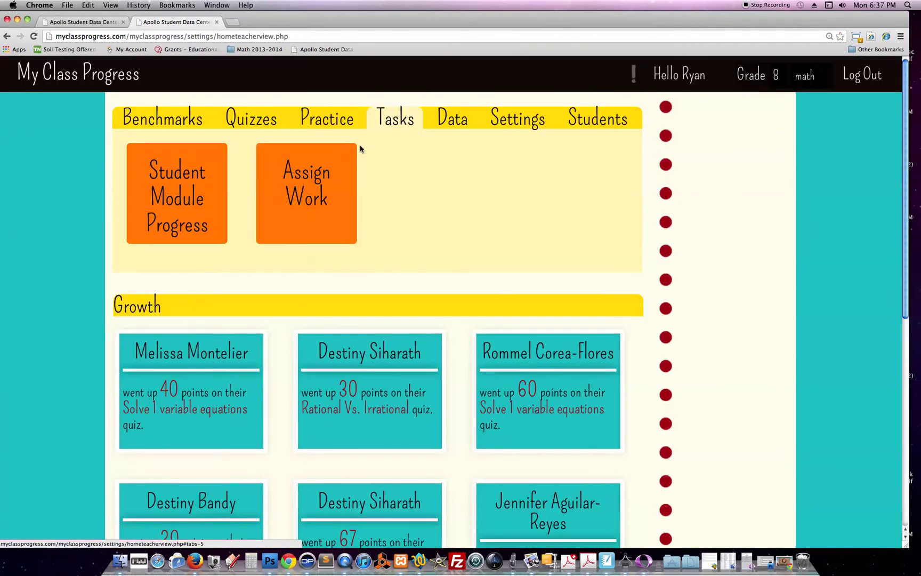
pyautogui.click(451, 118)
pyautogui.click(297, 206)
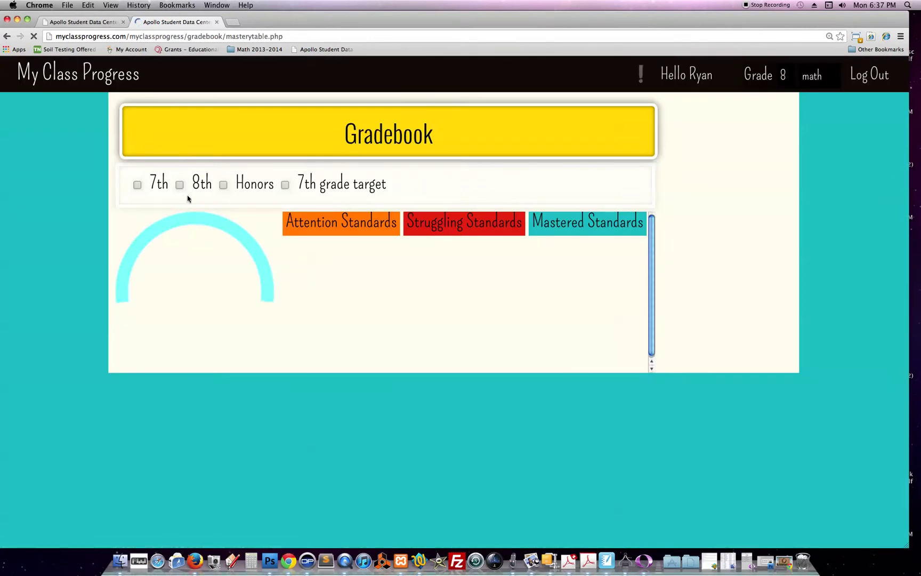
pyautogui.click(181, 185)
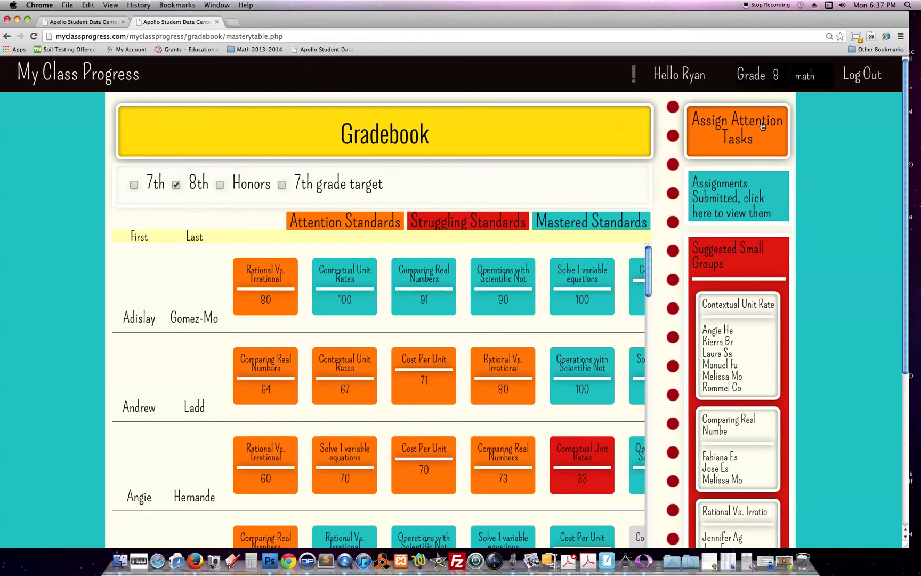
# Step: Open the submitted assignments from the Gradebook, filter them to 8th and review the tasks in each student's row
pyautogui.click(757, 200)
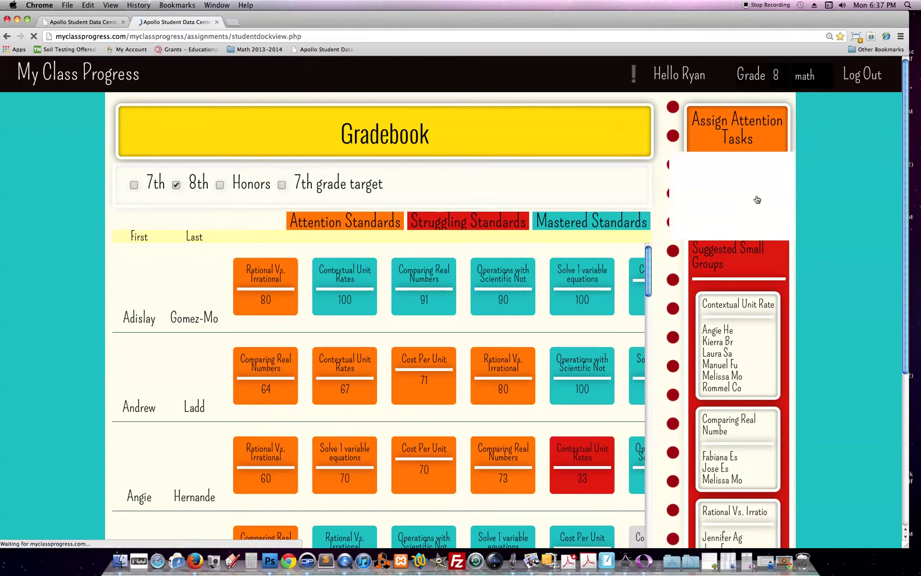
pyautogui.scroll(-1, 352, 262)
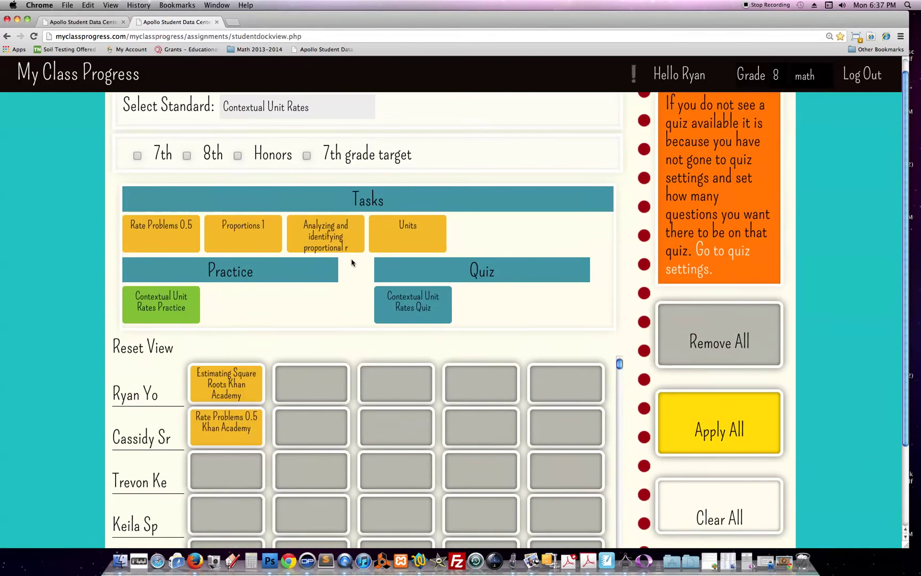
pyautogui.click(186, 136)
pyautogui.scroll(-2, 359, 362)
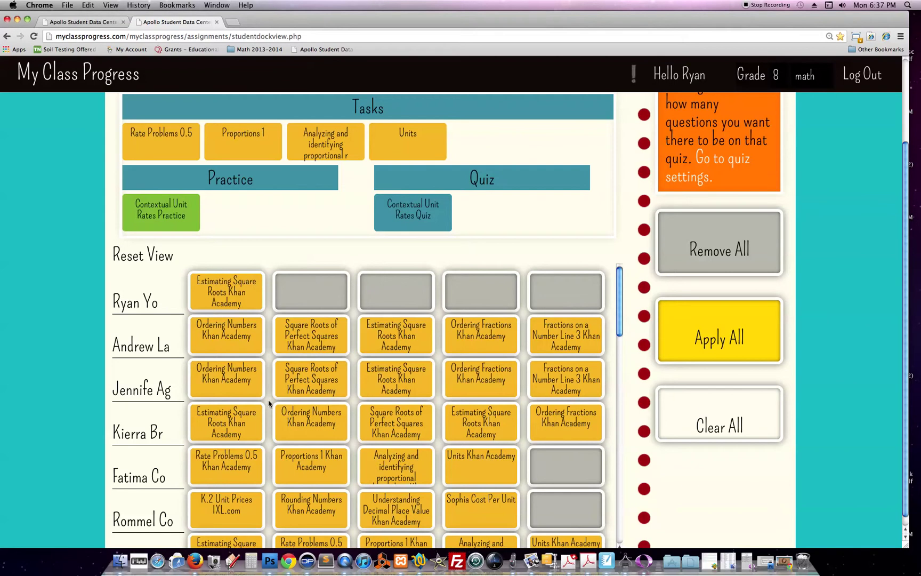
pyautogui.scroll(-5, 269, 401)
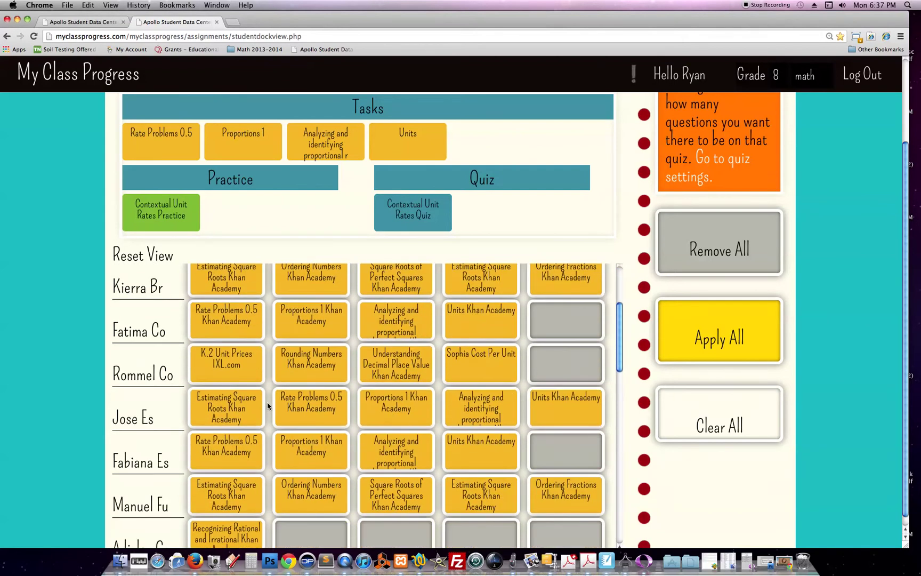
pyautogui.scroll(-1, 267, 406)
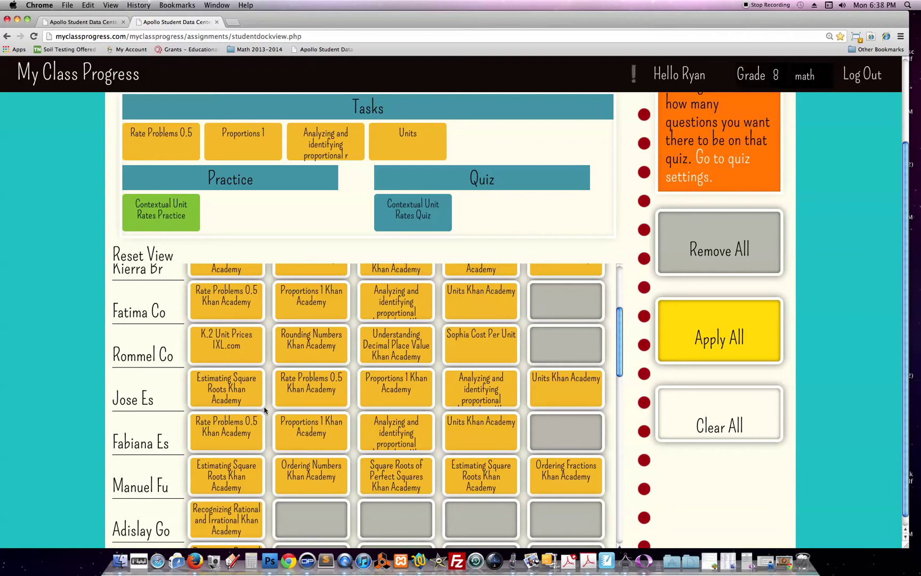
pyautogui.scroll(5, 264, 406)
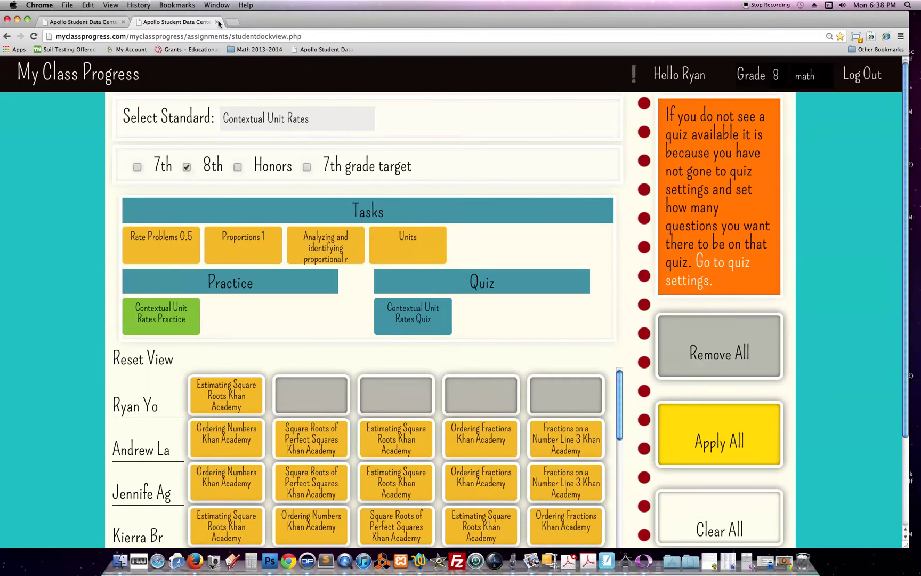
# Step: Open Reflections by Standard from the home page's data section and select the Comparing Real Numbers standard
pyautogui.click(112, 78)
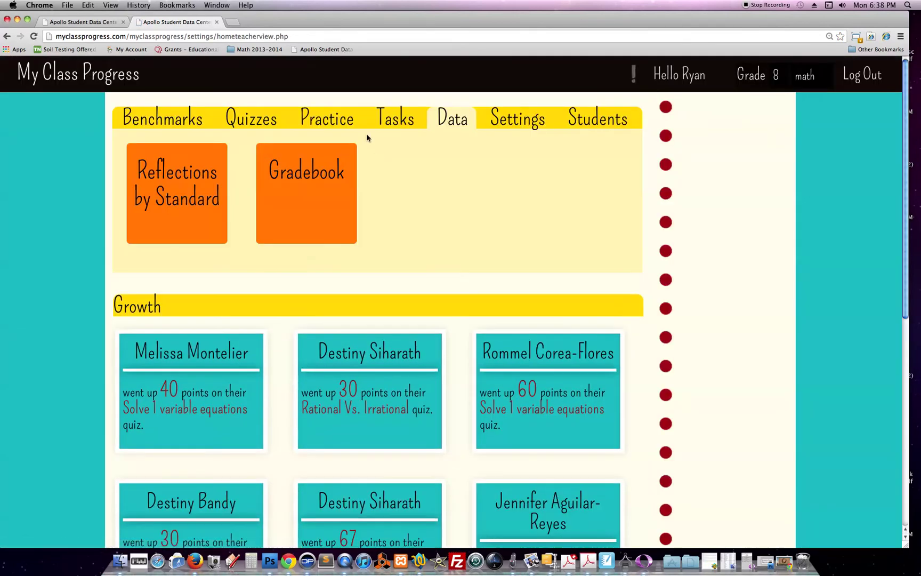
pyautogui.click(398, 119)
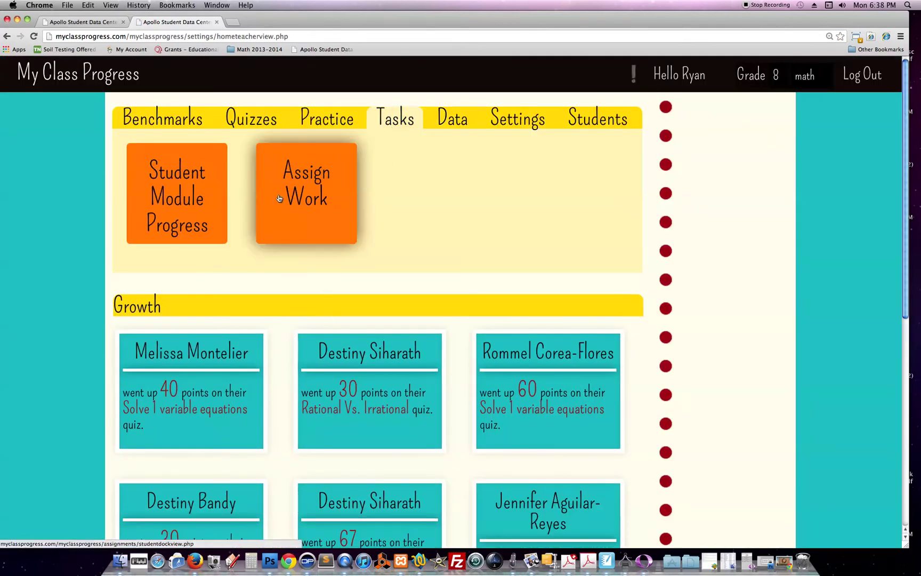
pyautogui.click(435, 118)
pyautogui.click(176, 186)
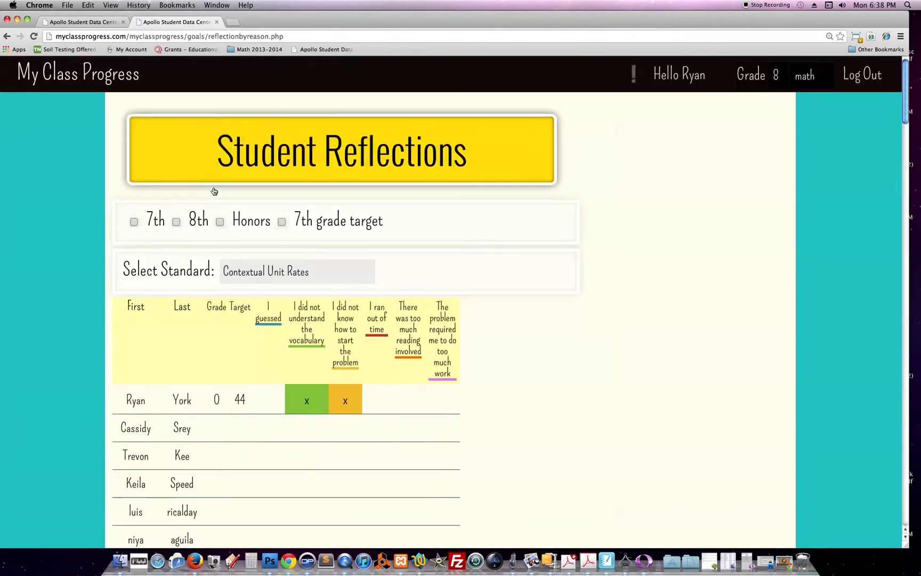
pyautogui.click(280, 268)
pyautogui.click(290, 306)
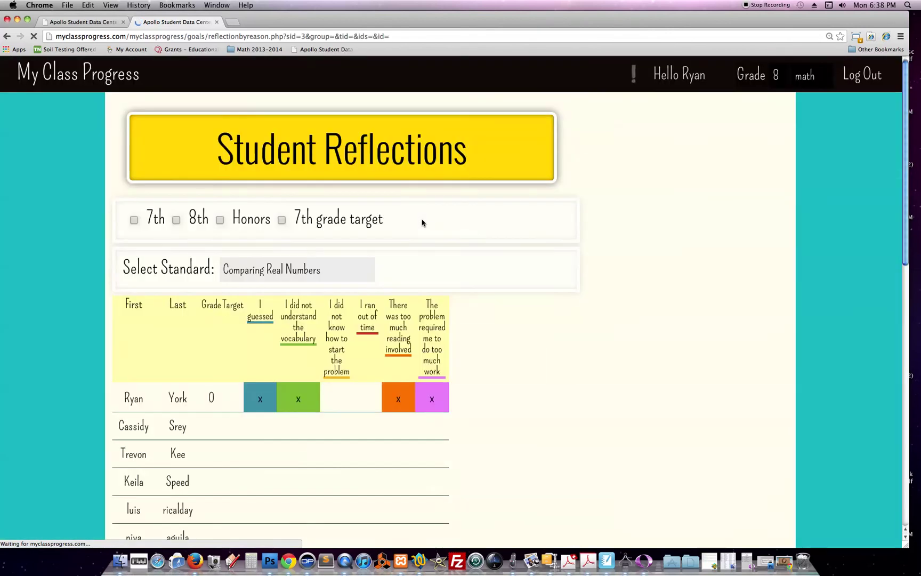
# Step: Filter the Student Reflections to 8th and look through the students' grades, targets and marked reasons
pyautogui.scroll(-1, 422, 222)
pyautogui.scroll(-1, 366, 436)
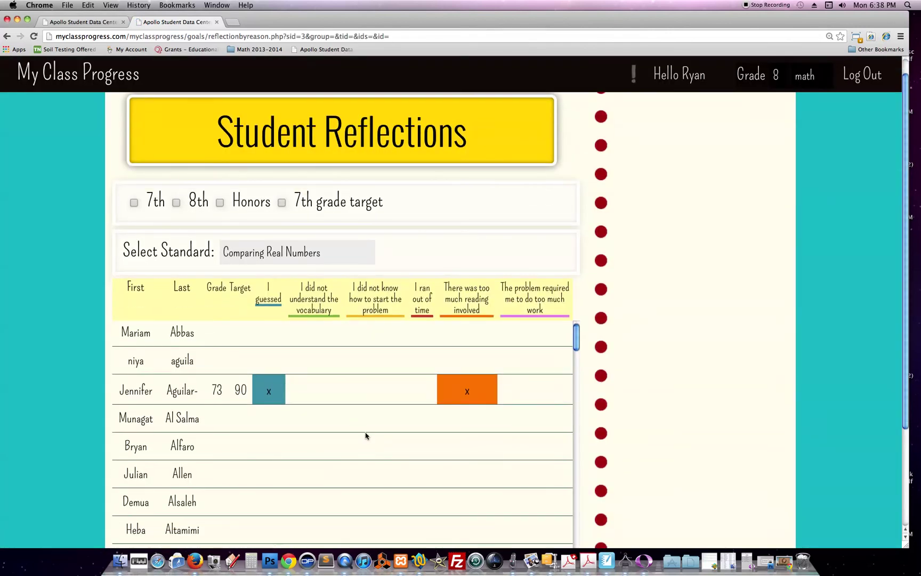
pyautogui.click(176, 202)
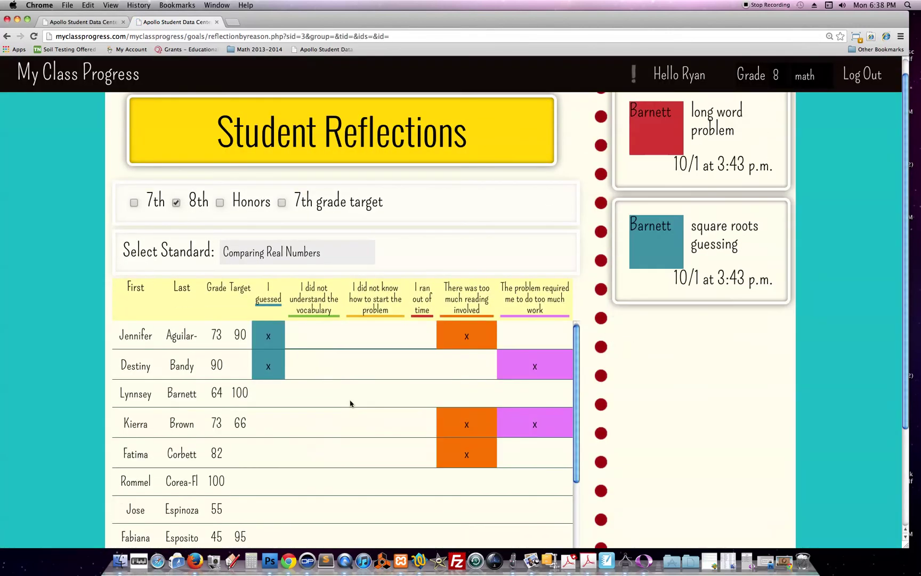
pyautogui.scroll(-5, 351, 403)
pyautogui.scroll(-3, 351, 402)
pyautogui.scroll(10, 354, 394)
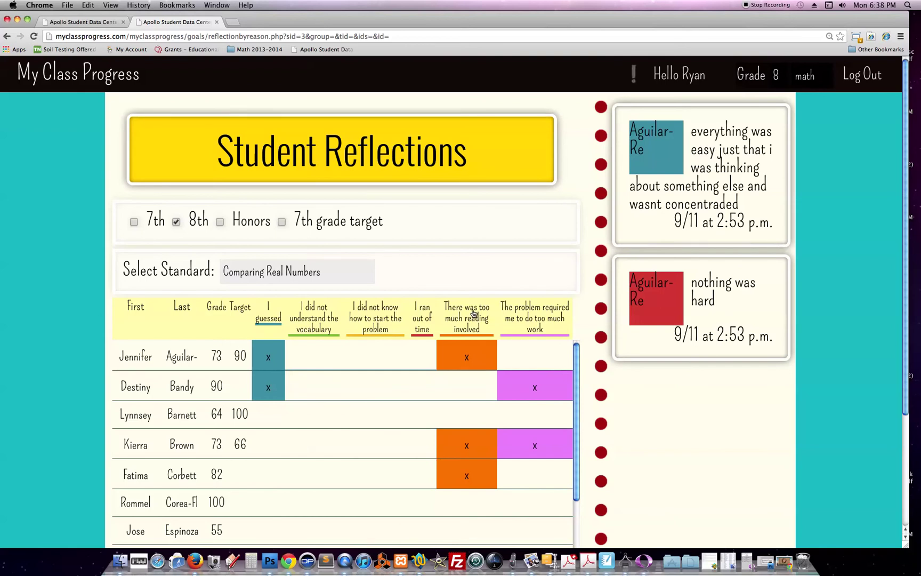
# Step: Sort the reflections by the reason "There was too much reading involved" and look over the students who marked it
pyautogui.click(470, 315)
pyautogui.click(469, 325)
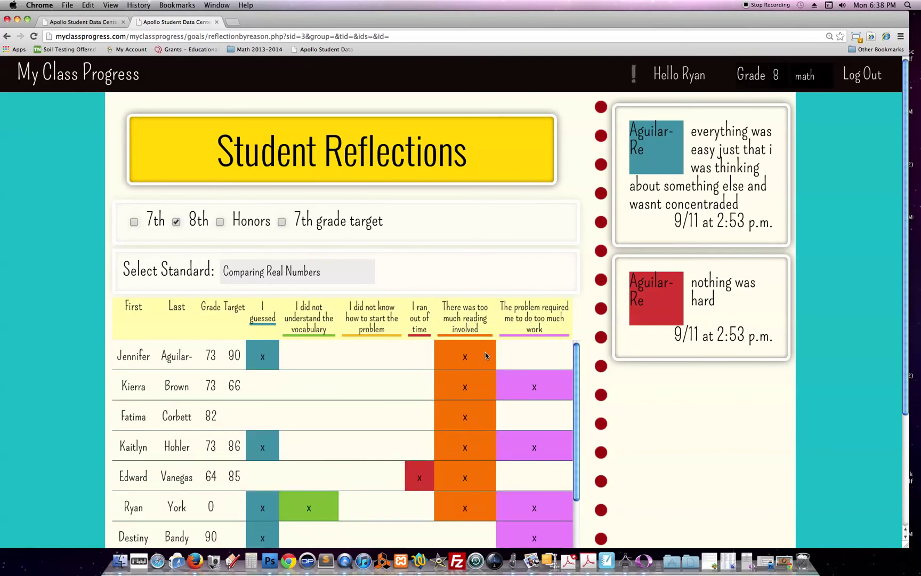
pyautogui.scroll(-2, 510, 256)
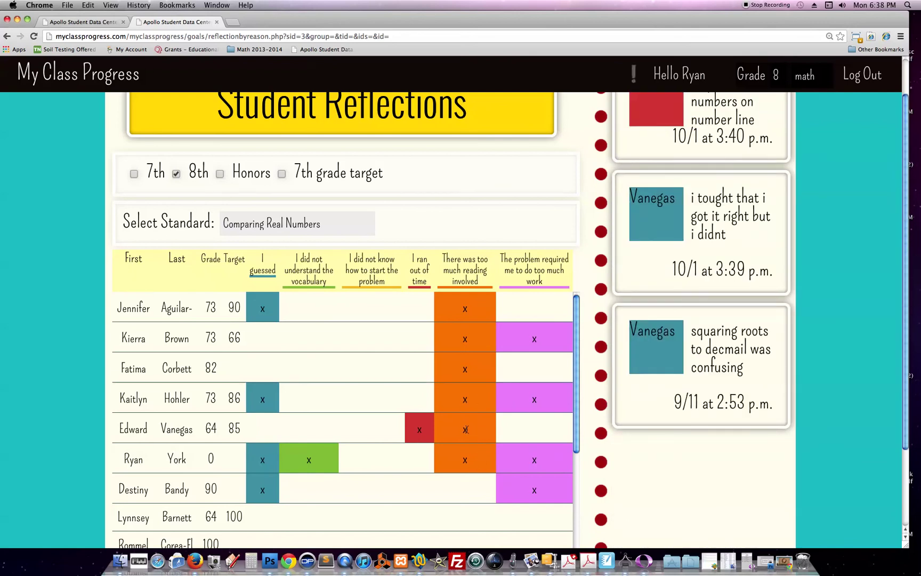
pyautogui.scroll(2, 631, 462)
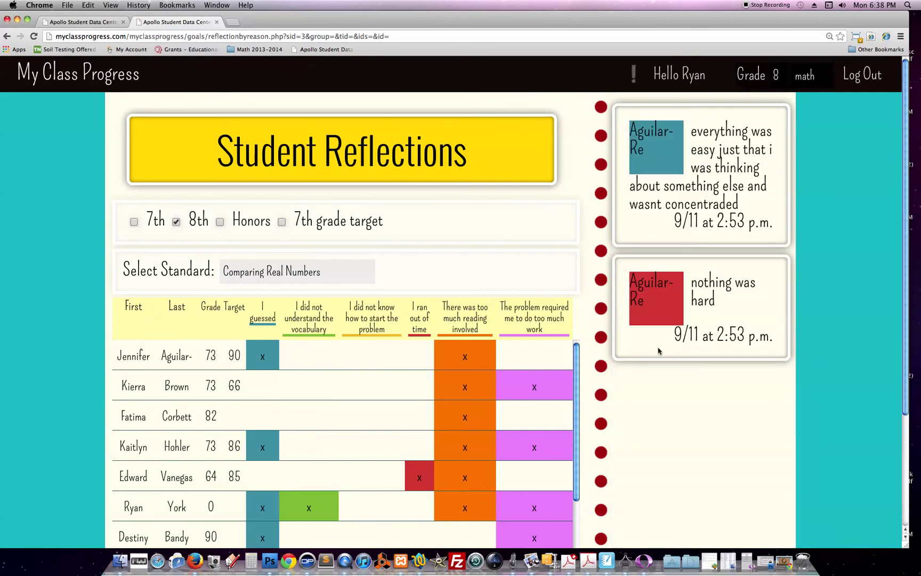
# Step: Read individual students' written reflection comments beside the table, and return to the teacher home page
pyautogui.moveTo(690, 133); pyautogui.dragTo(744, 204)
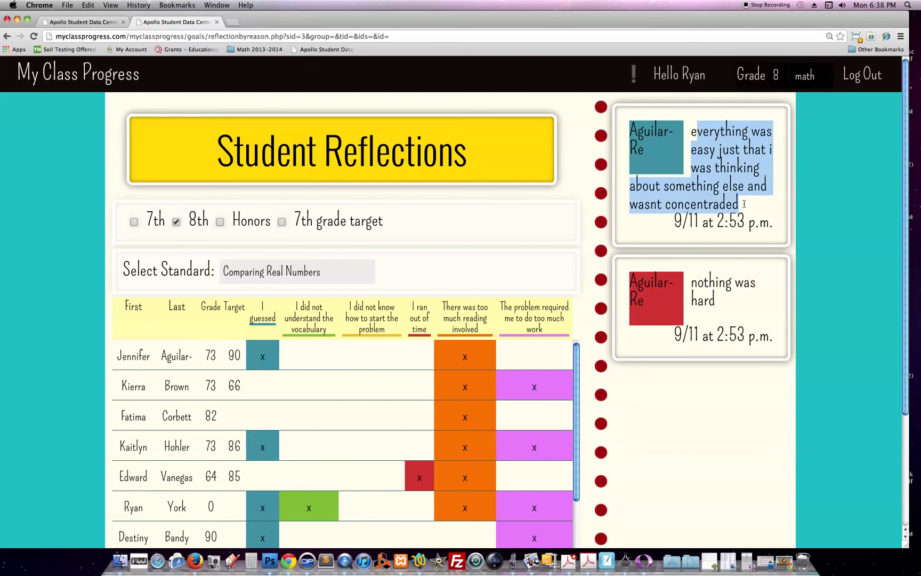
pyautogui.click(745, 206)
pyautogui.tripleClick(707, 285)
pyautogui.click(660, 308)
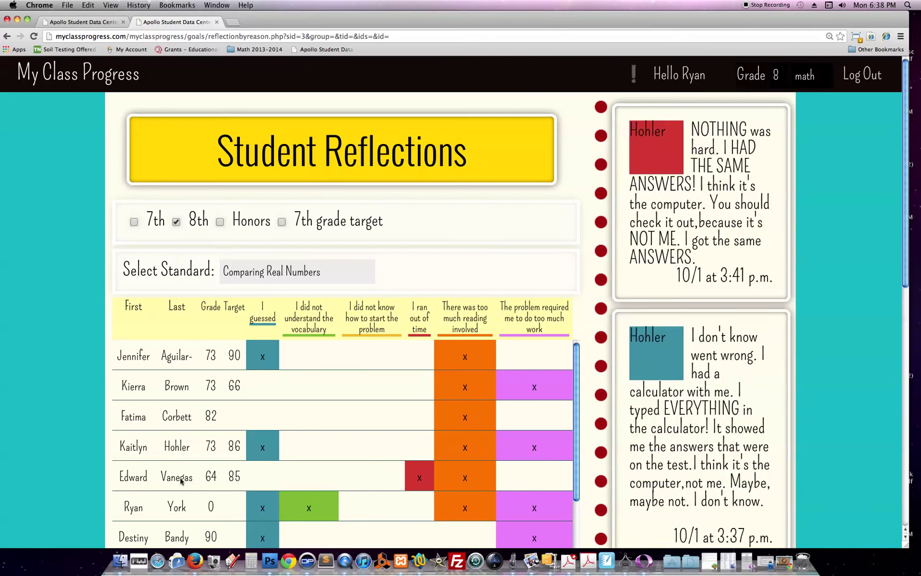
pyautogui.click(515, 476)
pyautogui.click(83, 79)
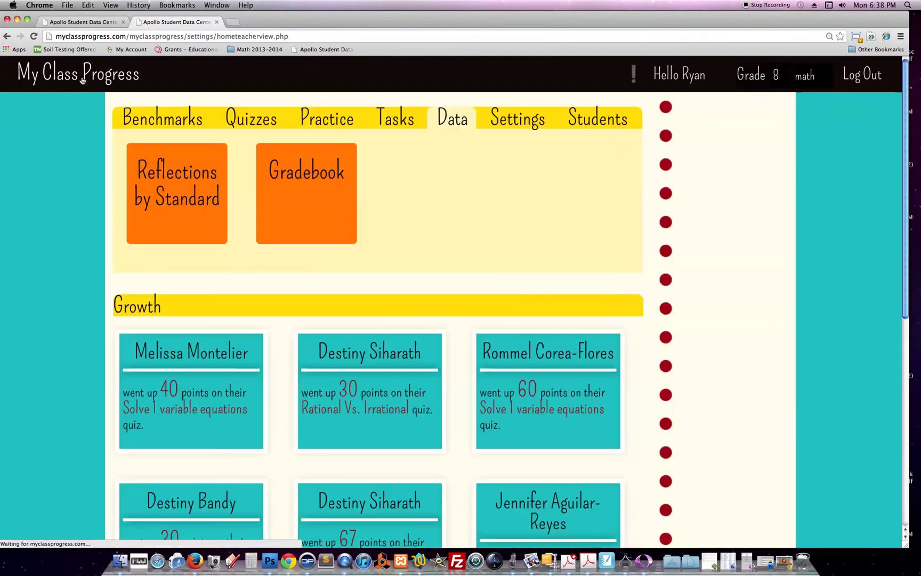